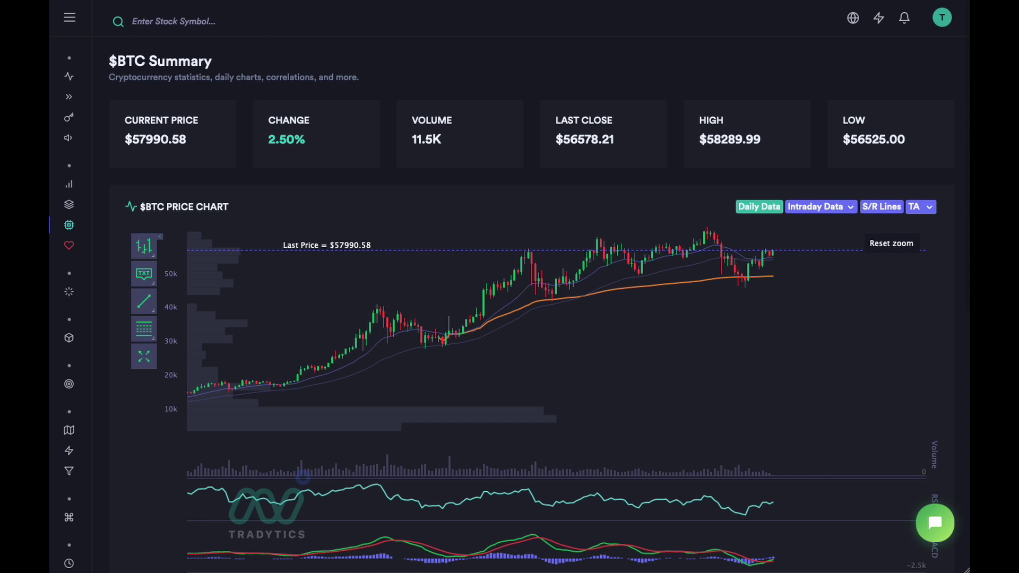
- Add the Stochastics technical indicator to the $BTC daily price chart
{"action": "mouse_move", "coordinate": [106, 226]}
{"action": "scroll", "coordinate": [705, 410], "scroll_direction": "down", "scroll_amount": 1}
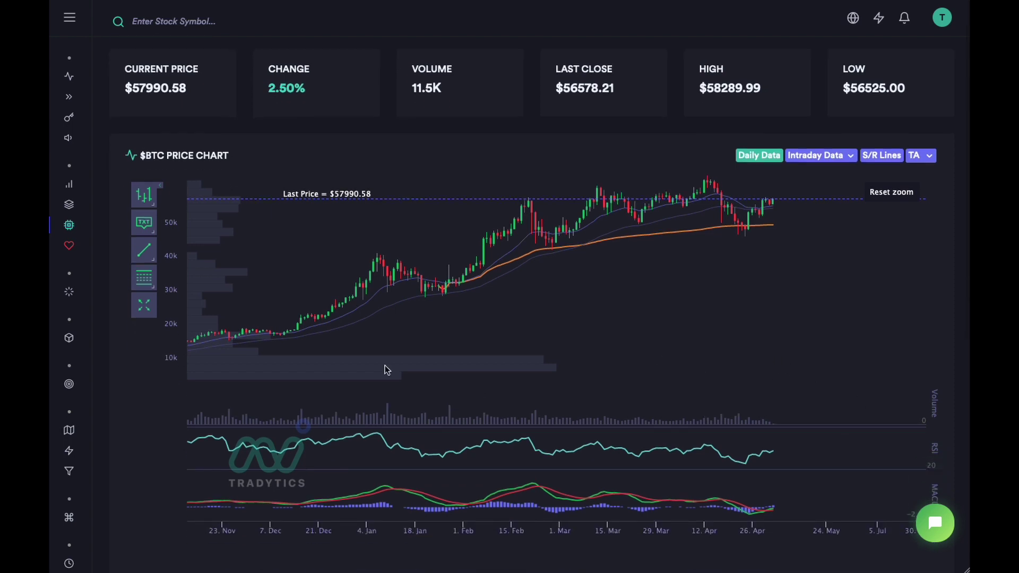
{"action": "mouse_move", "coordinate": [94, 103]}
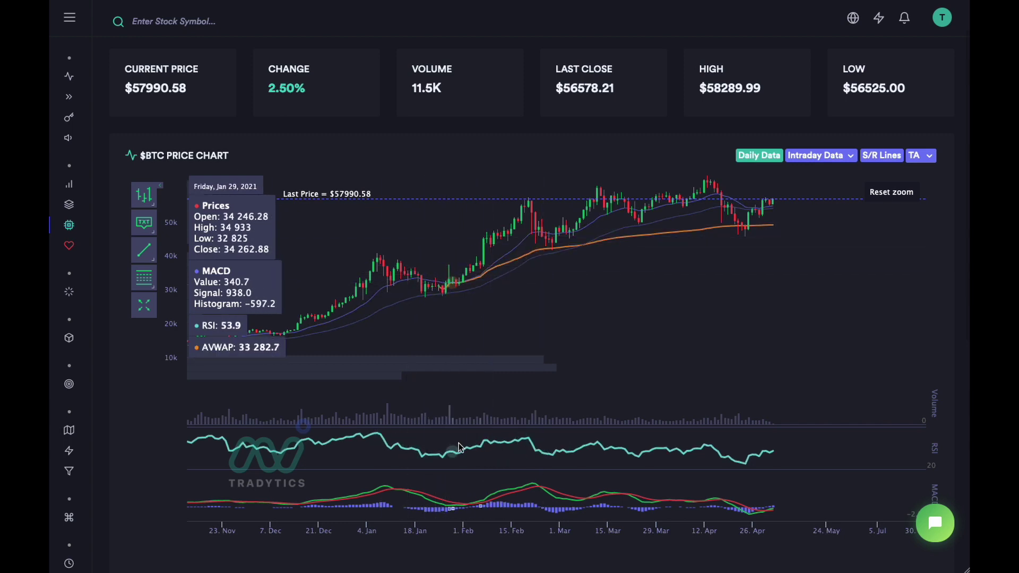
{"action": "left_click", "coordinate": [922, 156]}
{"action": "left_click", "coordinate": [846, 308]}
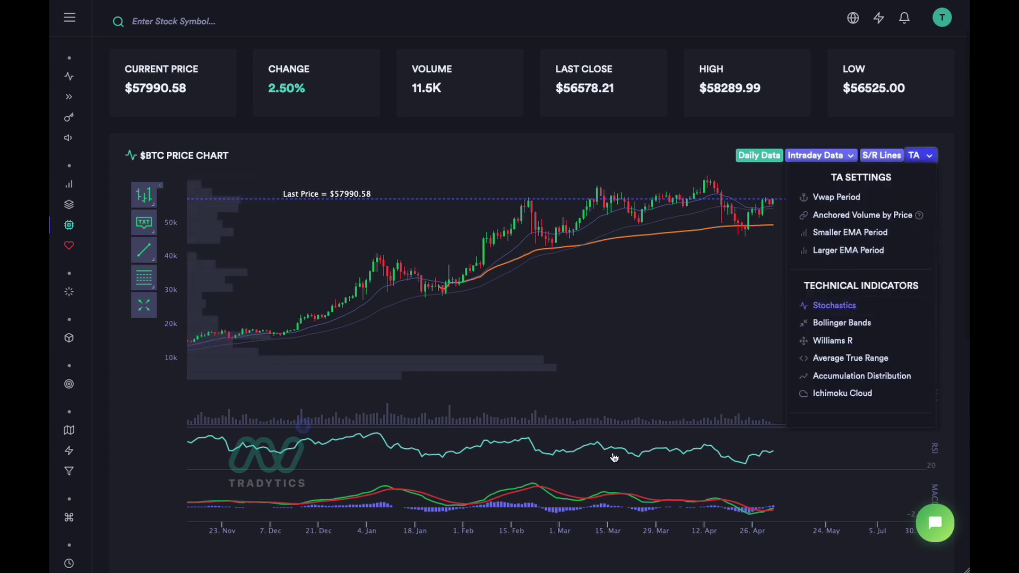
- Draw a rising segment beneath the price candles from about January 9 to January 18, 2021
{"action": "left_click_drag", "start_coordinate": [678, 190], "coordinate": [923, 348]}
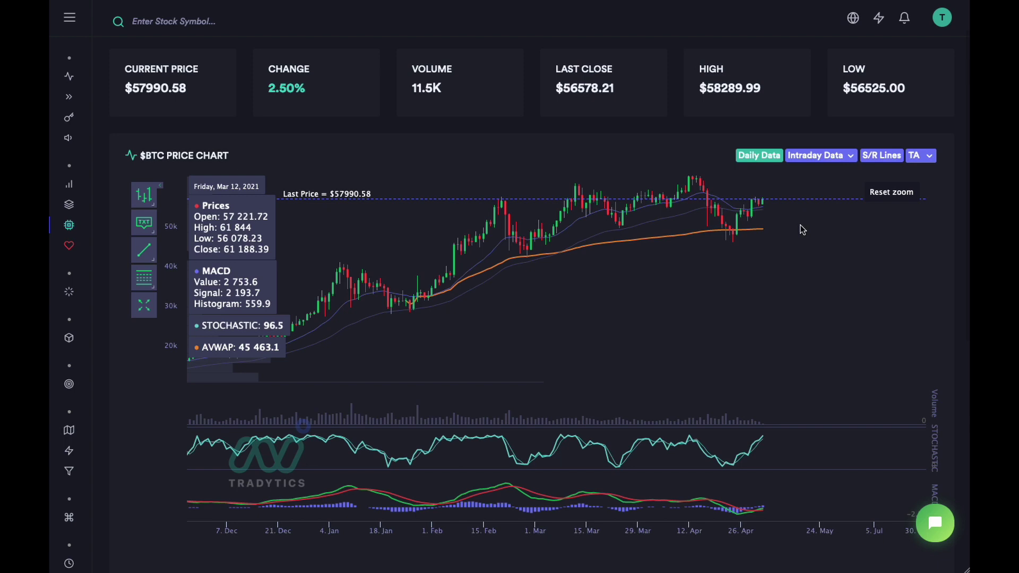
{"action": "left_click", "coordinate": [873, 195]}
{"action": "left_click_drag", "start_coordinate": [713, 196], "coordinate": [931, 327]}
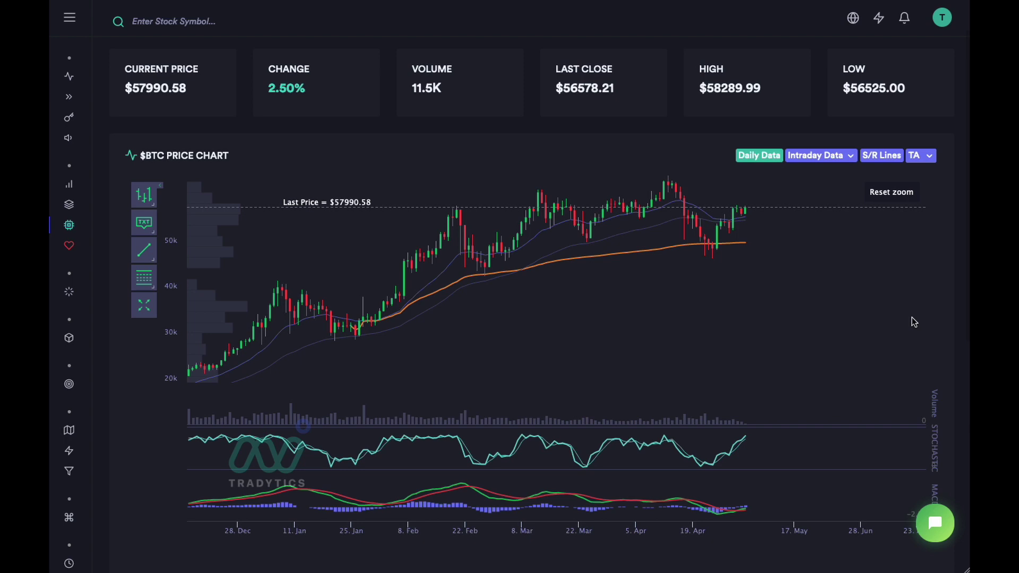
{"action": "left_click", "coordinate": [892, 193]}
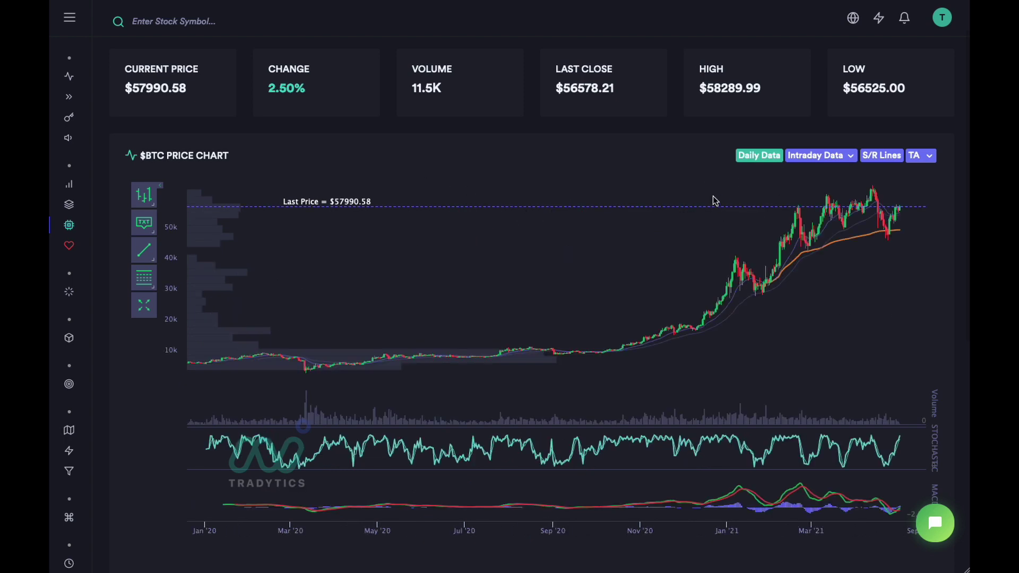
{"action": "left_click_drag", "start_coordinate": [706, 186], "coordinate": [932, 345]}
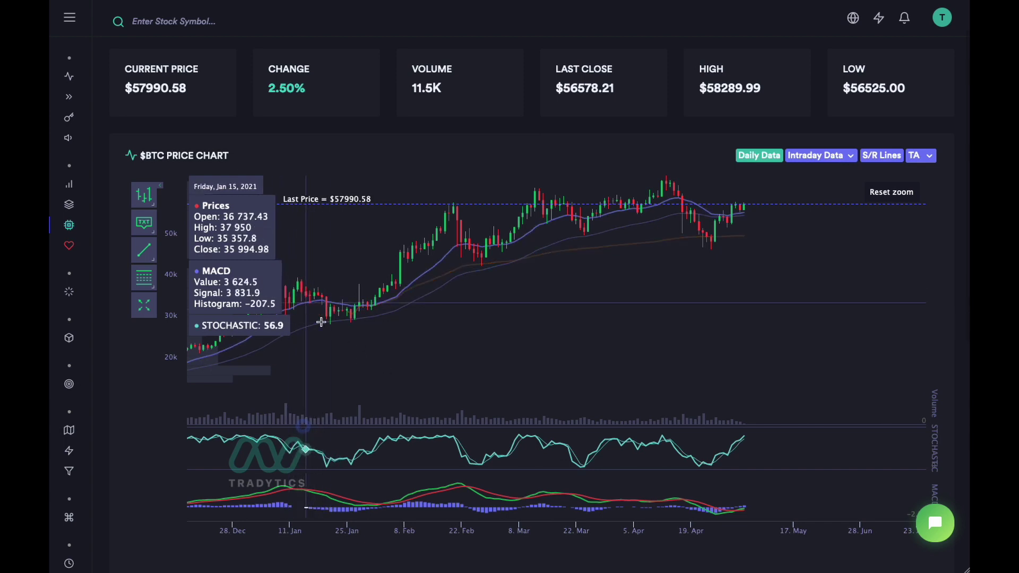
{"action": "left_click_drag", "start_coordinate": [411, 375], "coordinate": [188, 236]}
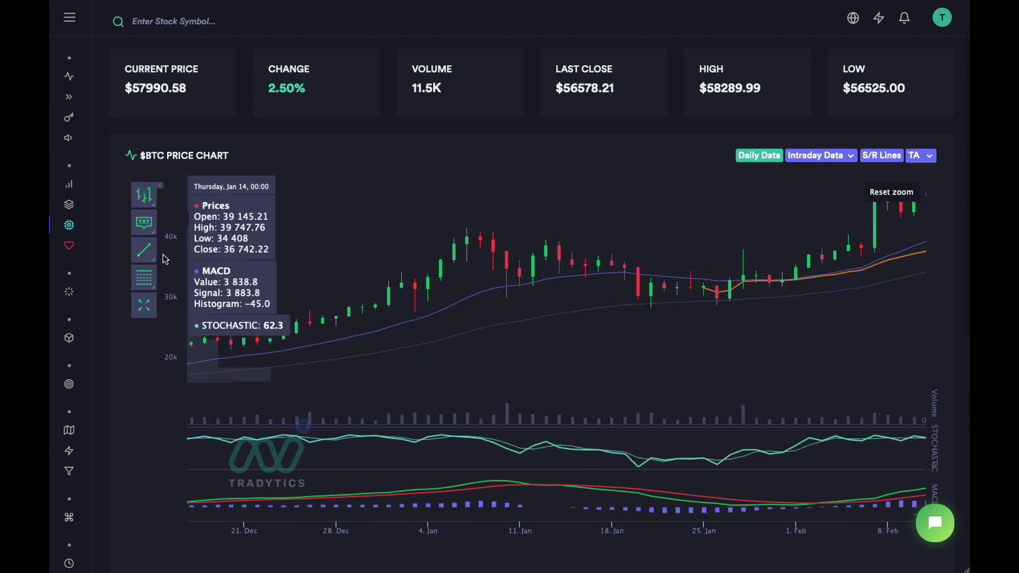
{"action": "left_click", "coordinate": [144, 250]}
{"action": "left_click", "coordinate": [487, 294]}
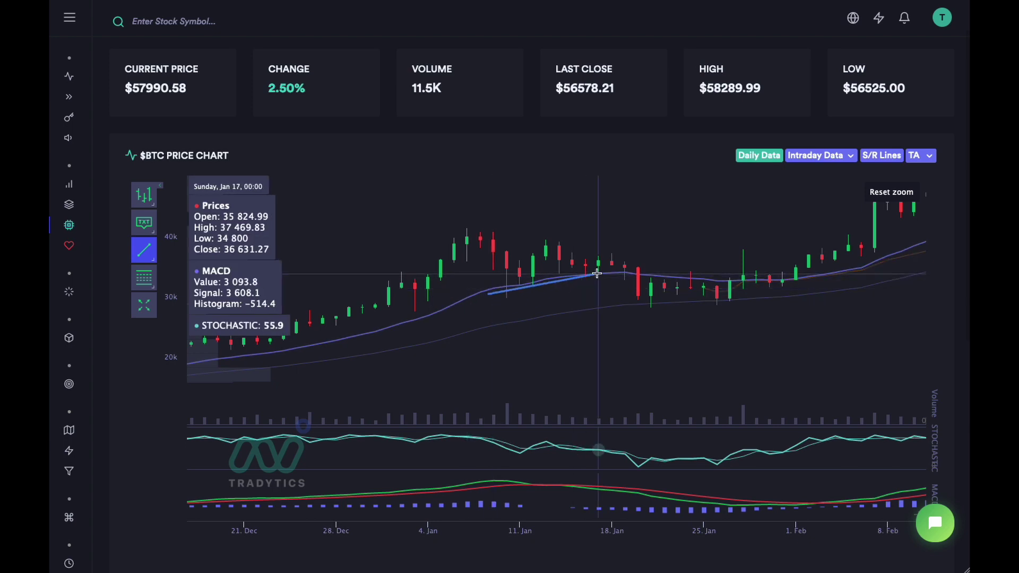
{"action": "left_click", "coordinate": [614, 269]}
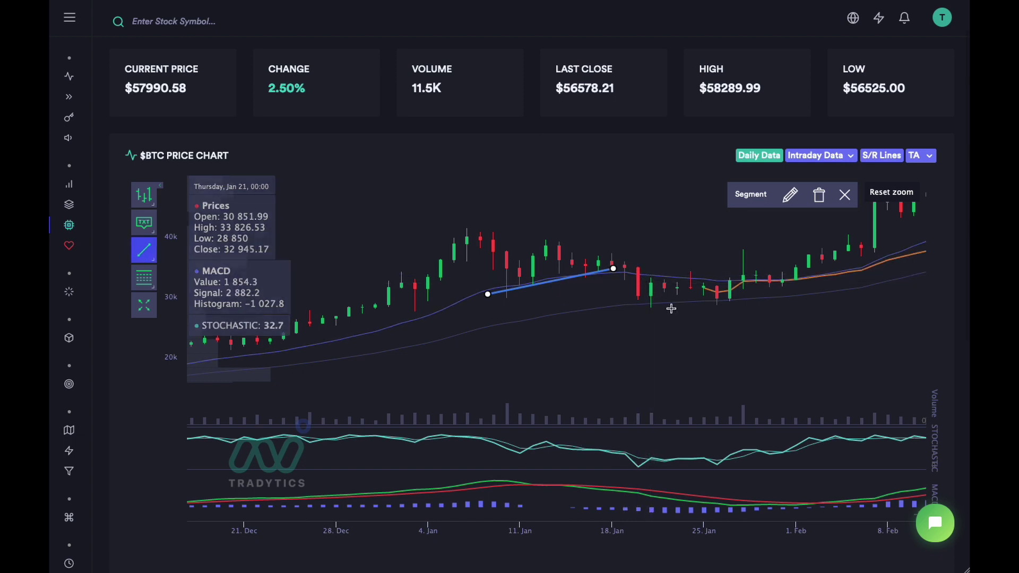
- Draw a nearly flat segment along the late-January 2021 lows near 30k and shift it slightly earlier
{"action": "left_click", "coordinate": [624, 300]}
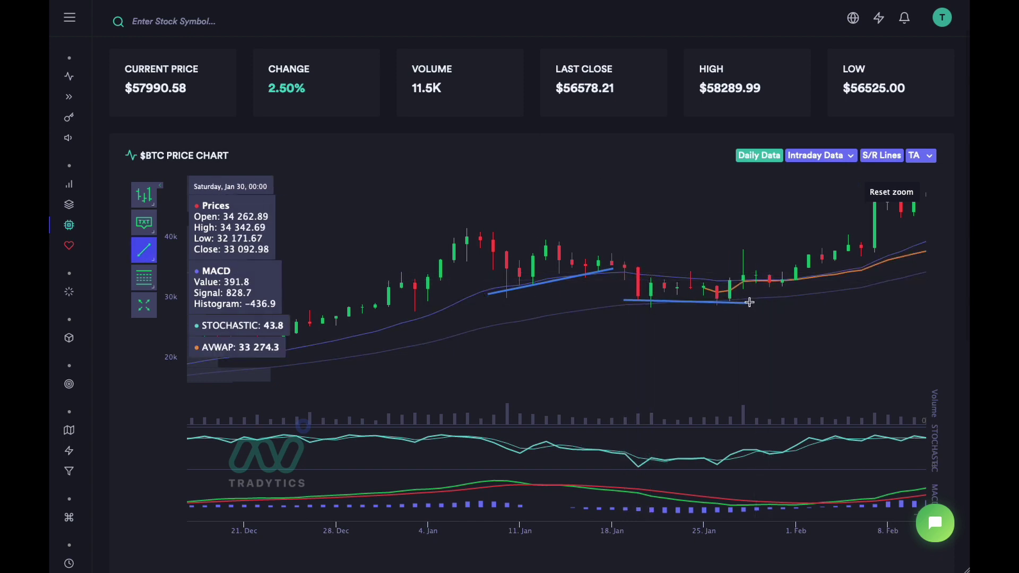
{"action": "left_click", "coordinate": [749, 301]}
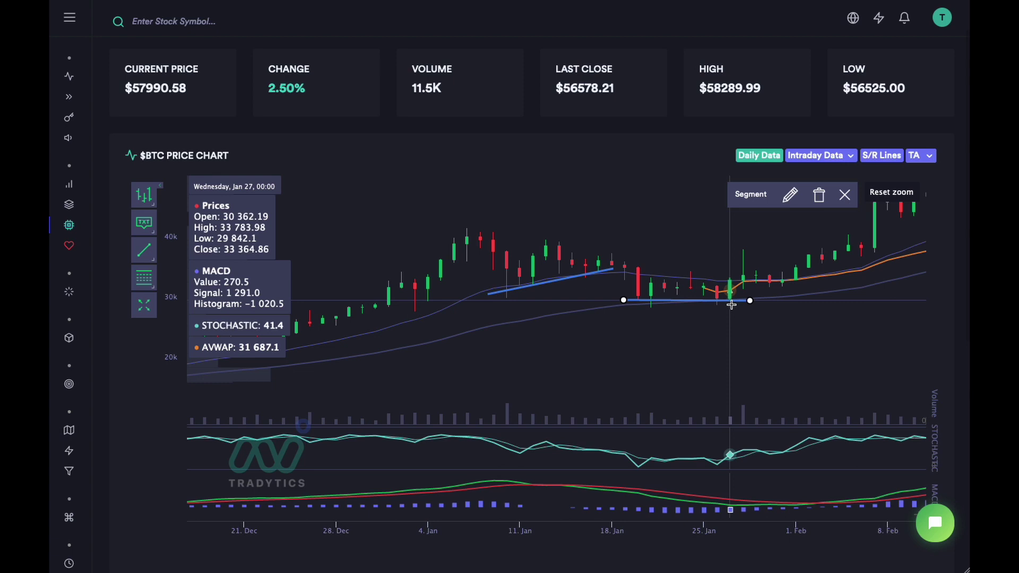
{"action": "left_click_drag", "start_coordinate": [730, 301], "coordinate": [721, 301]}
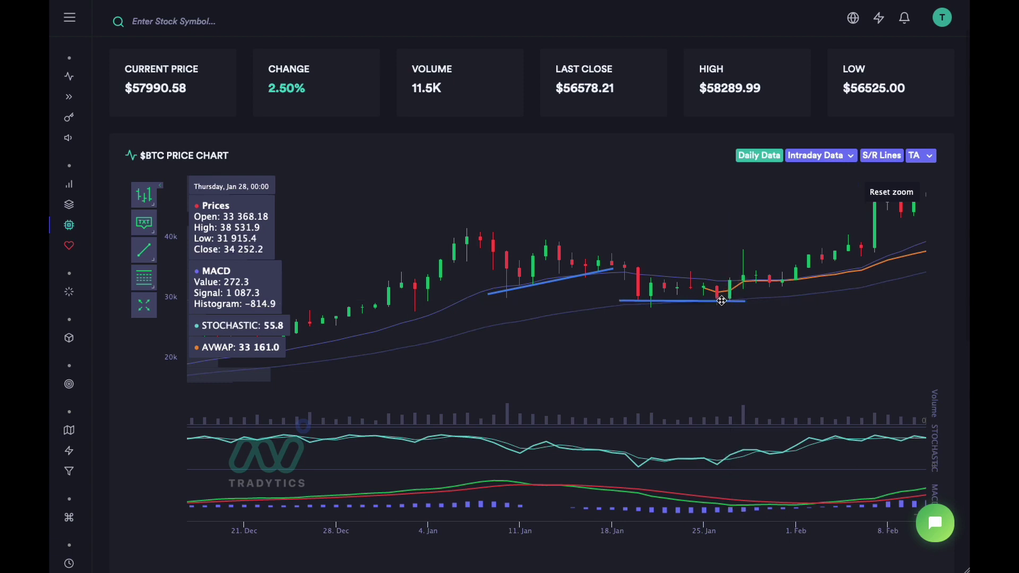
{"action": "left_click", "coordinate": [690, 298]}
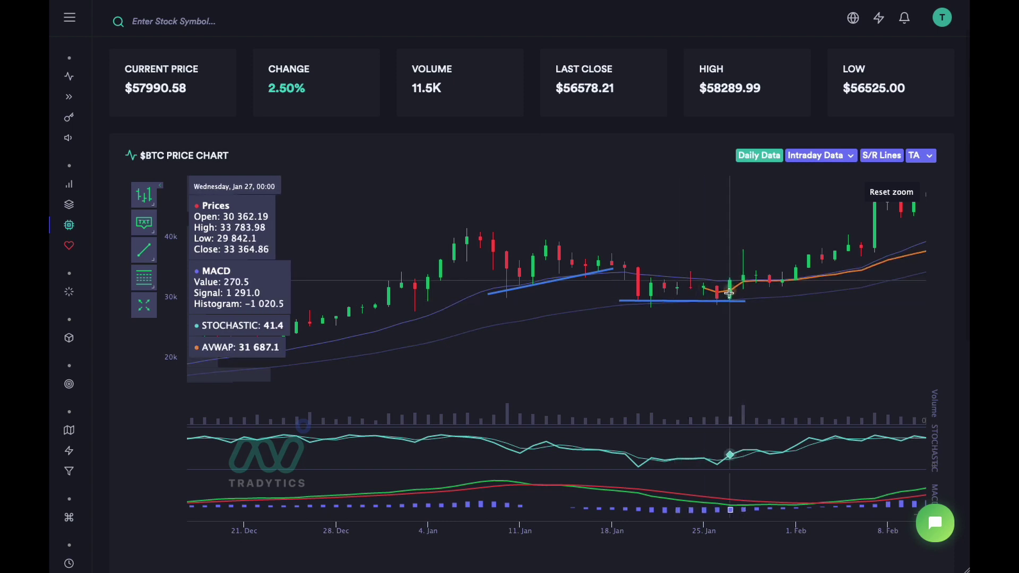
- Delete both segments drawn under the January 2021 lows
{"action": "left_click", "coordinate": [892, 191]}
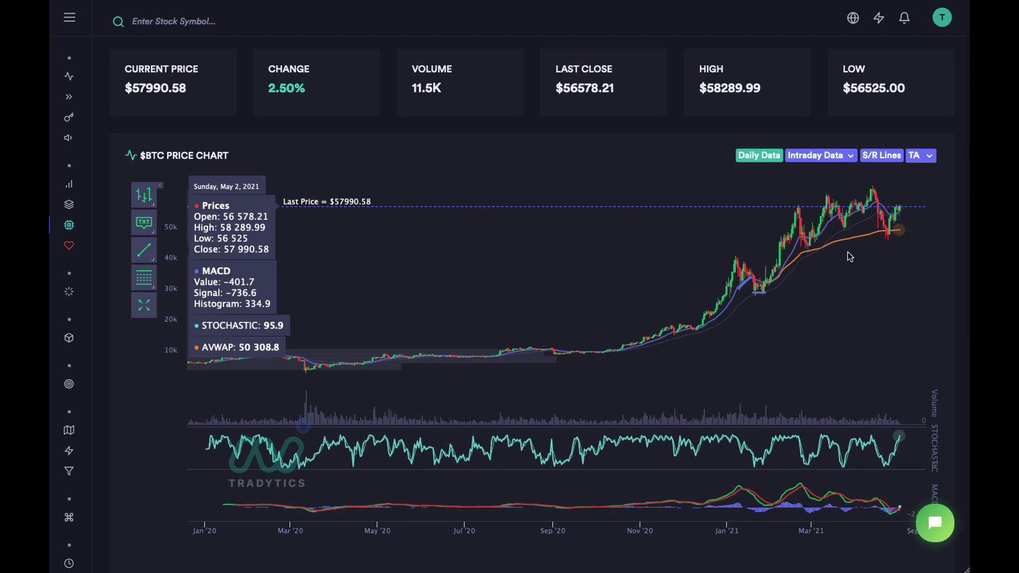
{"action": "mouse_move", "coordinate": [665, 182]}
{"action": "left_mouse_down"}
{"action": "mouse_move", "coordinate": [823, 256]}
{"action": "mouse_move", "coordinate": [965, 378]}
{"action": "left_mouse_up"}
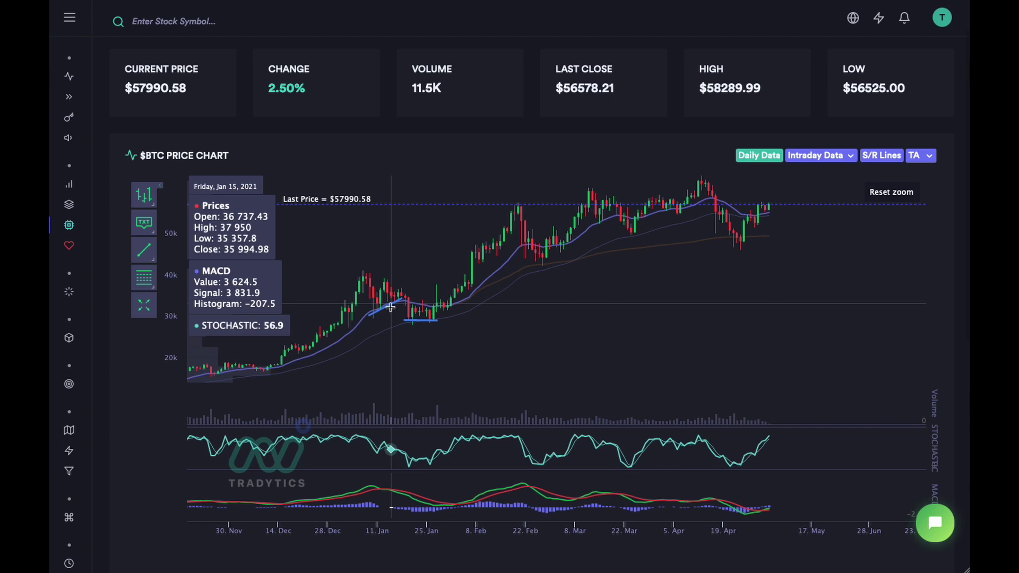
{"action": "left_click", "coordinate": [390, 308]}
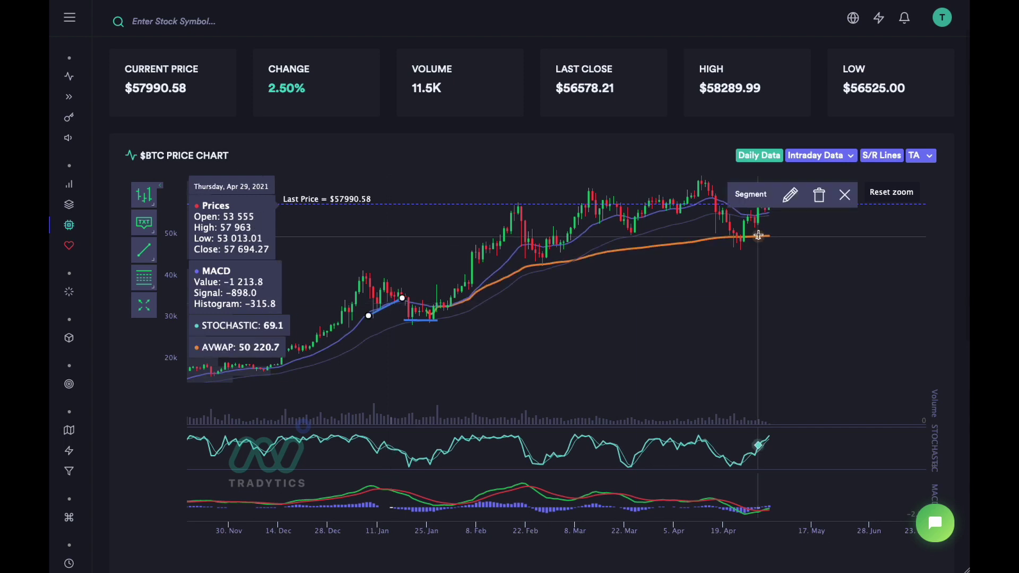
{"action": "left_click", "coordinate": [817, 196]}
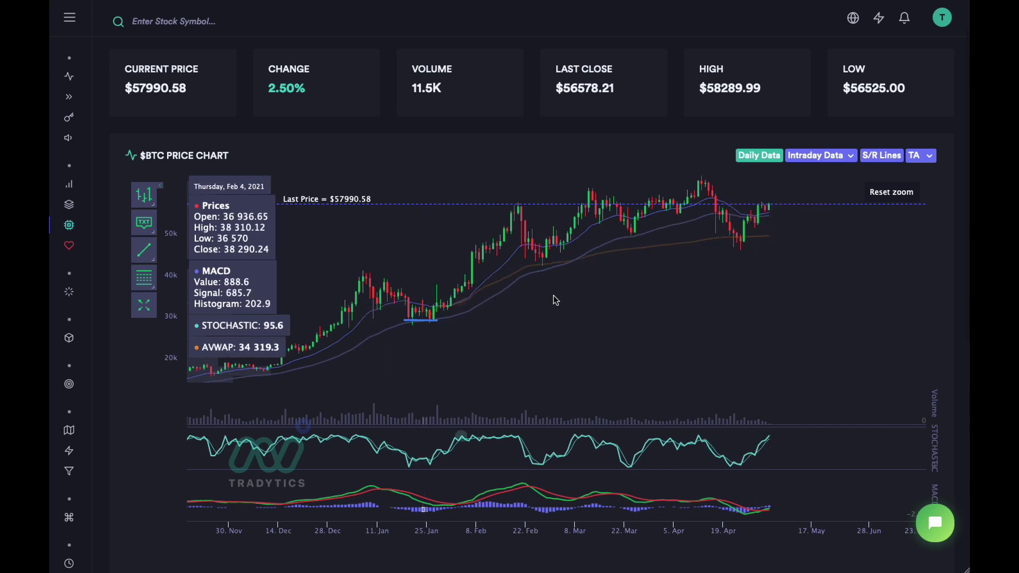
{"action": "left_click", "coordinate": [421, 320]}
{"action": "left_click", "coordinate": [817, 197]}
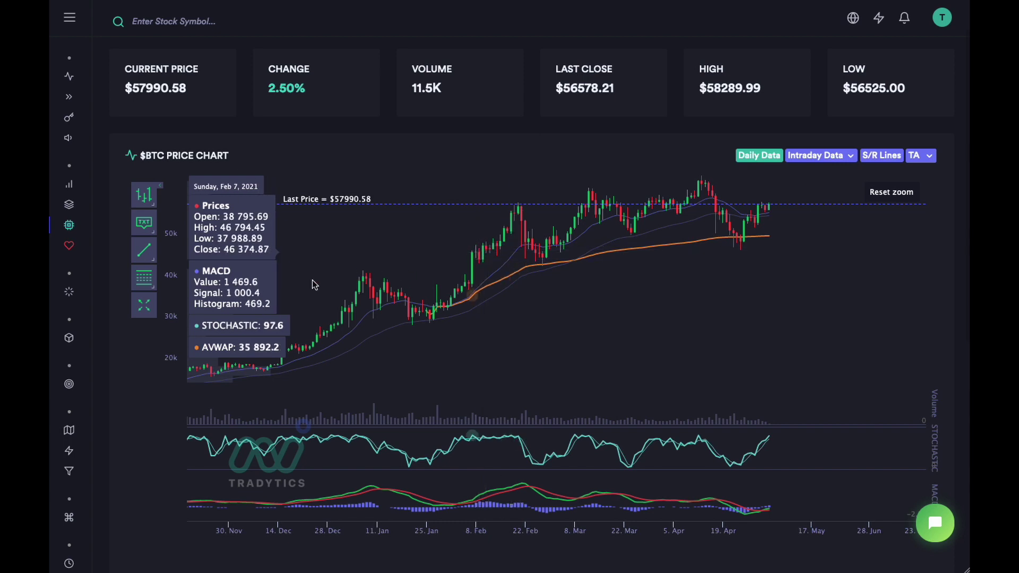
- Draw a nearly horizontal segment near 39k from the early-January 2021 peak to mid-February and adjust its position
{"action": "left_click", "coordinate": [152, 262]}
{"action": "left_click", "coordinate": [353, 282]}
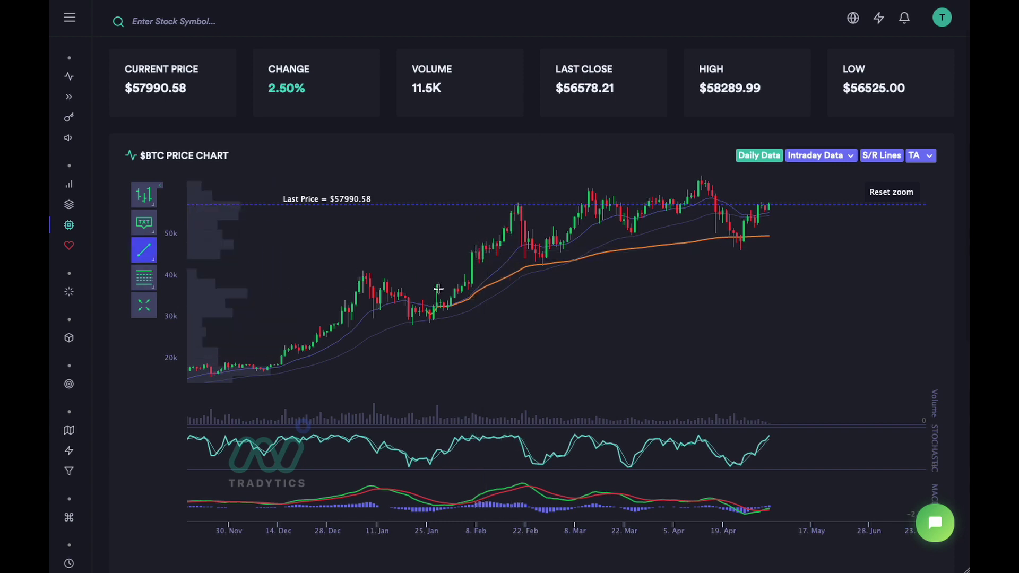
{"action": "left_click", "coordinate": [501, 280]}
{"action": "left_click_drag", "start_coordinate": [500, 281], "coordinate": [494, 277]}
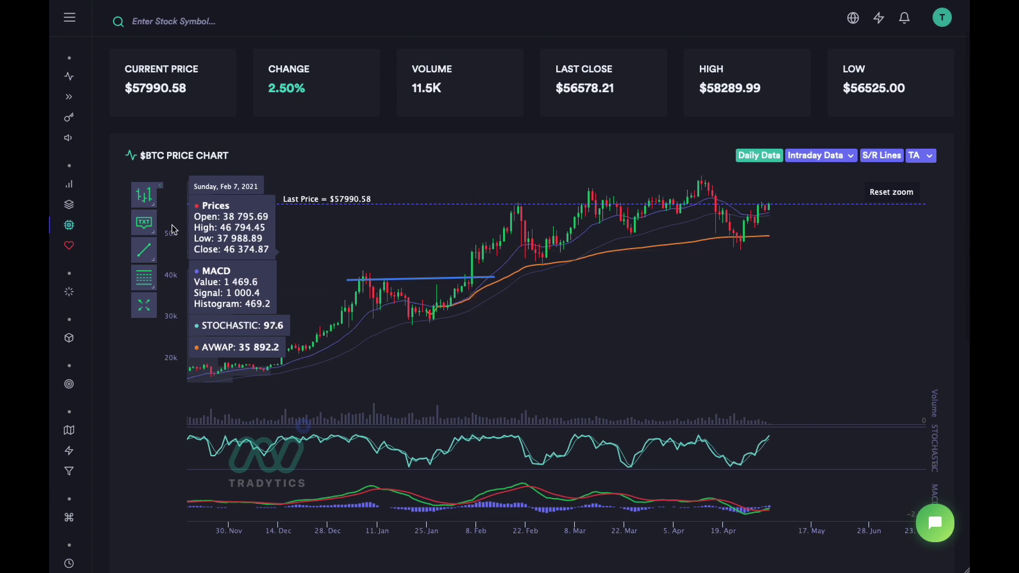
- Place a circle annotation around the early-February breakout candle above the near-39k segment
{"action": "left_click", "coordinate": [155, 236]}
{"action": "left_click", "coordinate": [170, 249]}
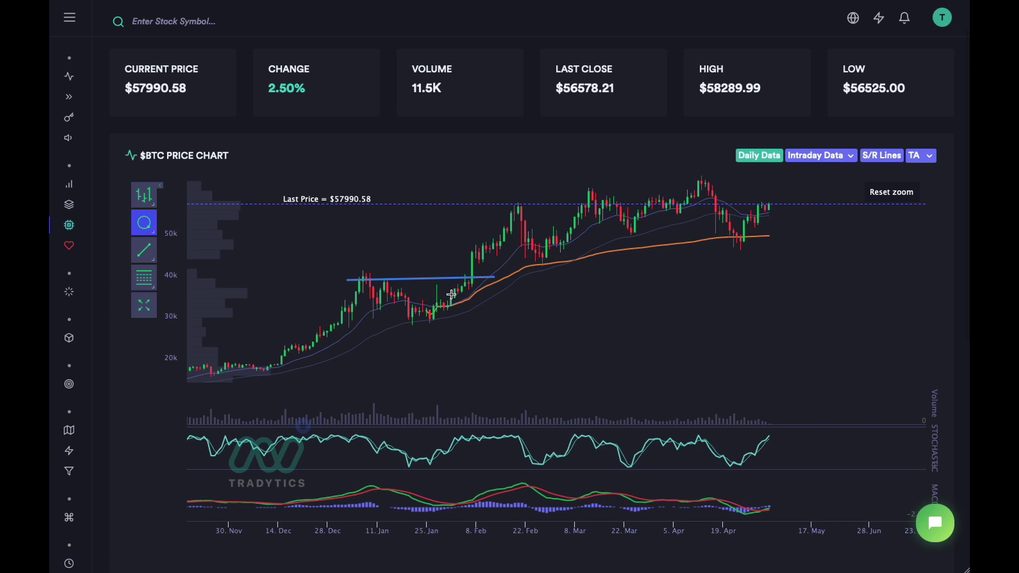
{"action": "left_click", "coordinate": [489, 299]}
{"action": "left_click_drag", "start_coordinate": [488, 299], "coordinate": [472, 262]}
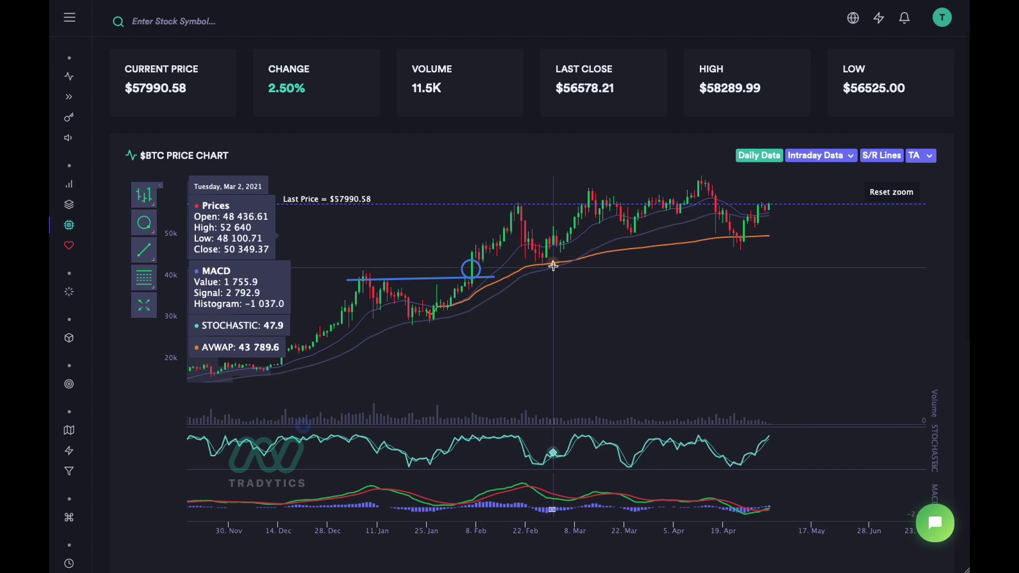
- Move the circle to the February 27, 2021 low, where the price touches the orange AVWAP line
{"action": "left_click", "coordinate": [478, 269]}
{"action": "left_click_drag", "start_coordinate": [479, 269], "coordinate": [552, 262]}
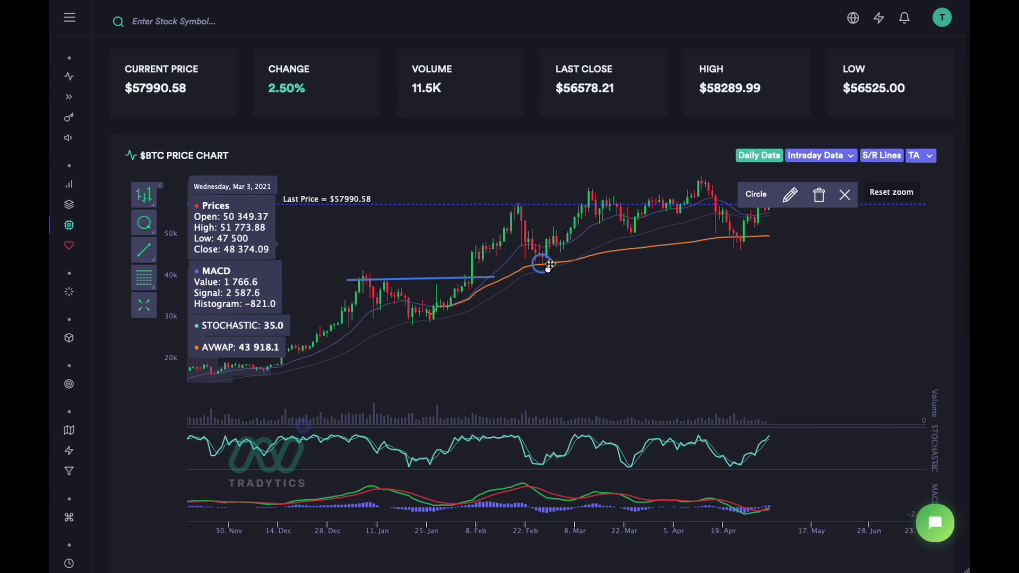
{"action": "left_click", "coordinate": [562, 279]}
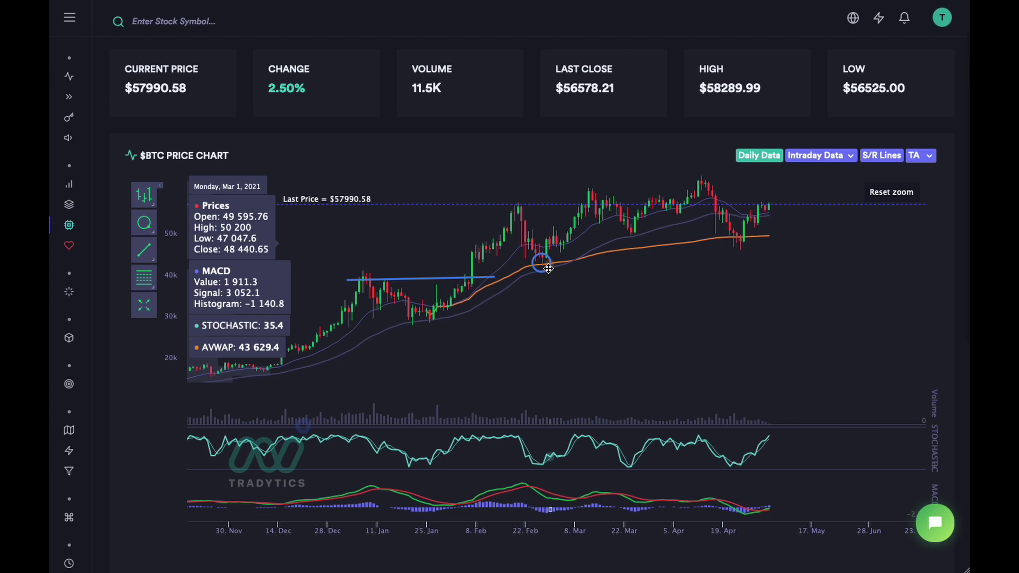
{"action": "left_click_drag", "start_coordinate": [573, 289], "coordinate": [457, 186]}
{"action": "left_click_drag", "start_coordinate": [719, 329], "coordinate": [731, 332]}
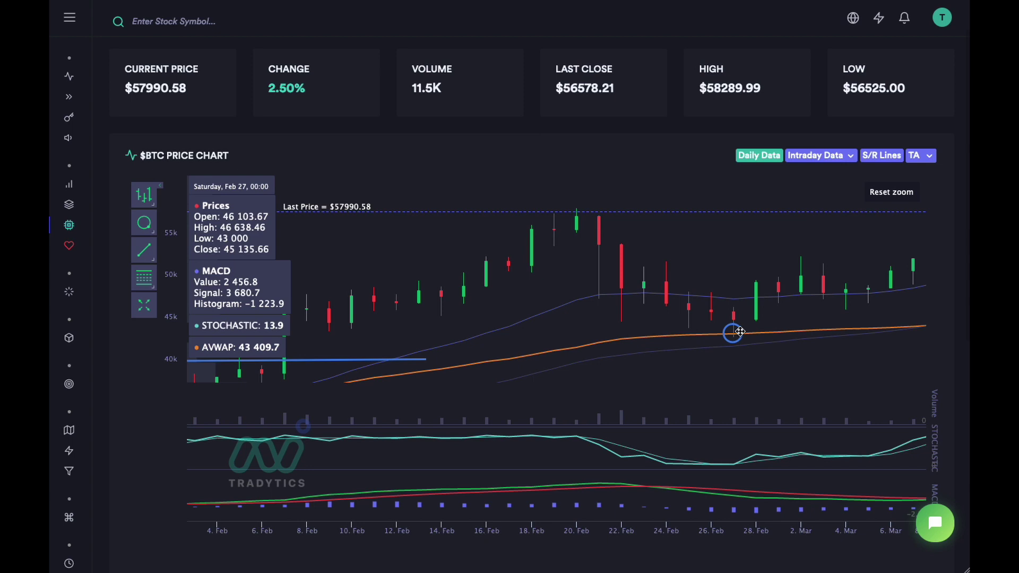
- Draw a short rising segment under the late-March 2021 lows and close its editing options
{"action": "left_click", "coordinate": [883, 197]}
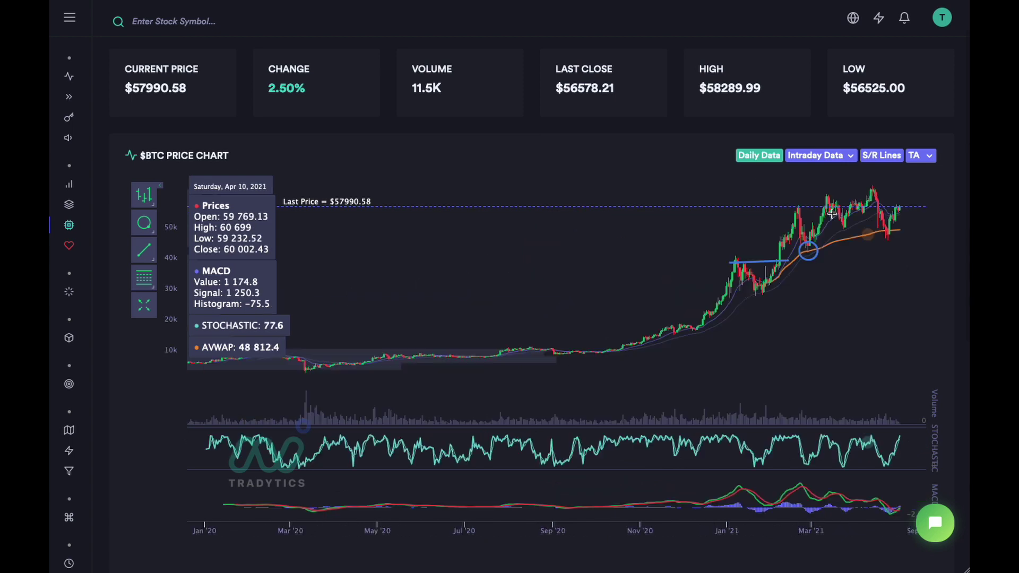
{"action": "left_click_drag", "start_coordinate": [707, 189], "coordinate": [925, 317]}
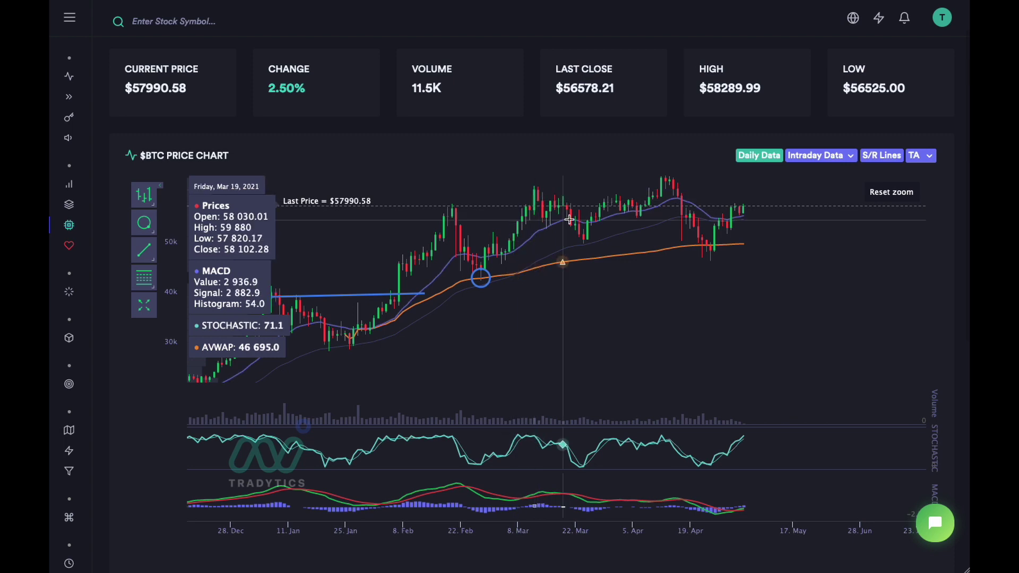
{"action": "left_click", "coordinate": [144, 250]}
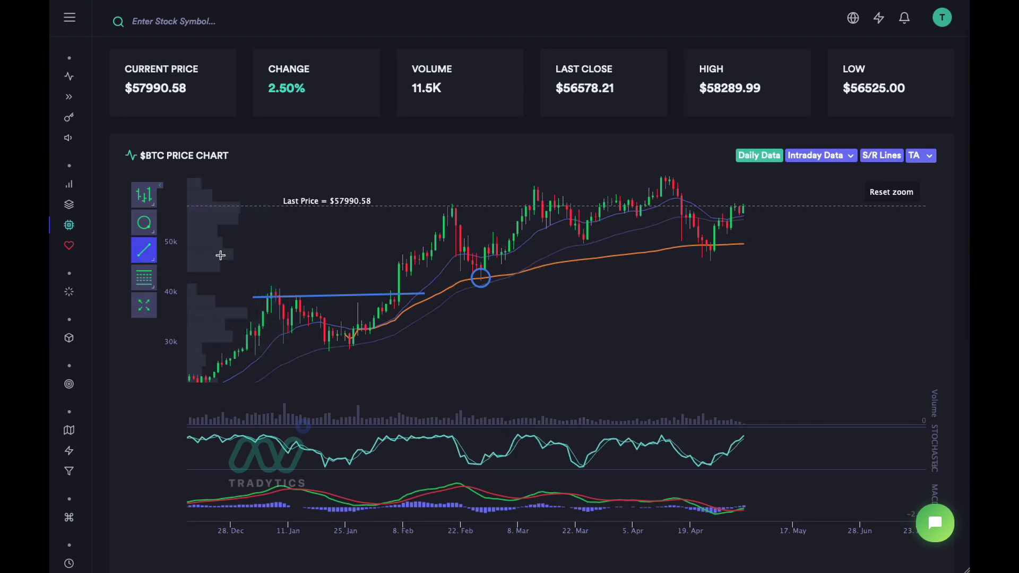
{"action": "left_click", "coordinate": [568, 247]}
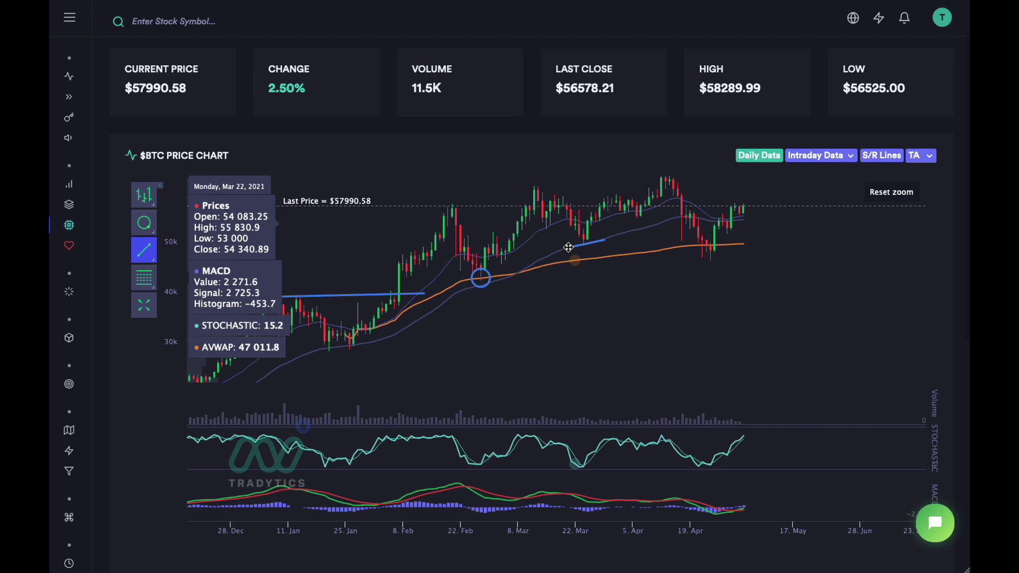
{"action": "left_click", "coordinate": [604, 241]}
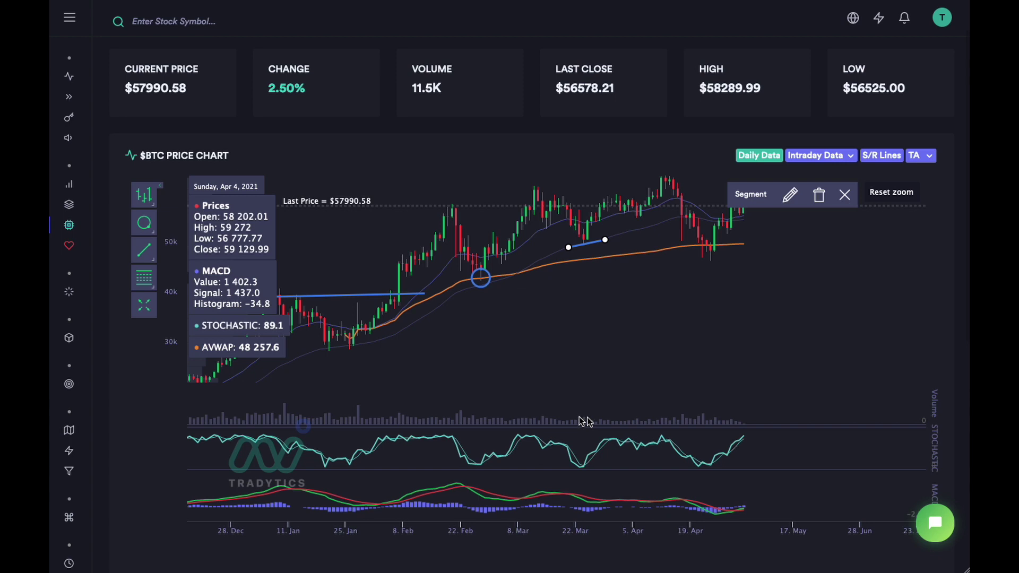
{"action": "left_click", "coordinate": [844, 195]}
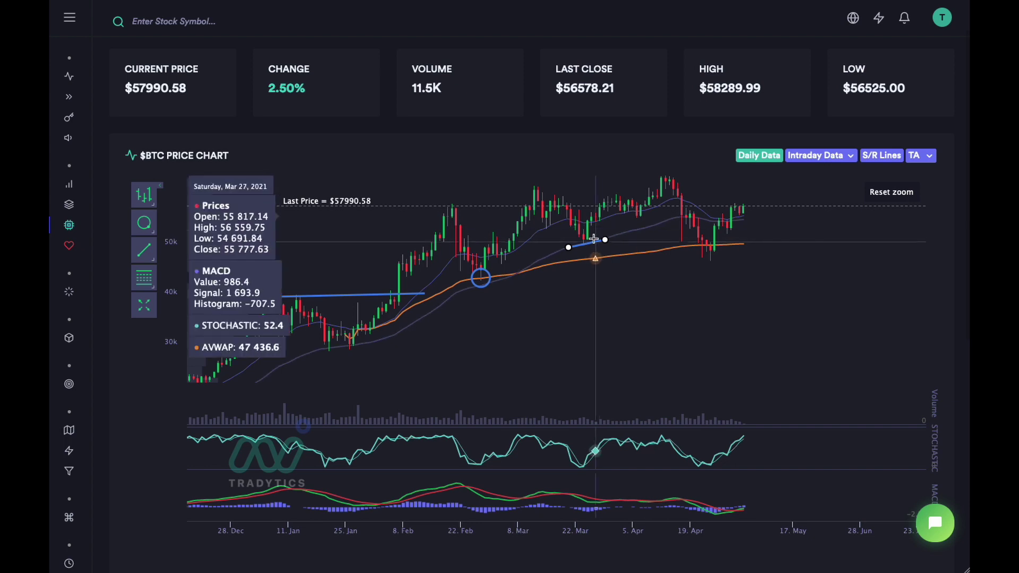
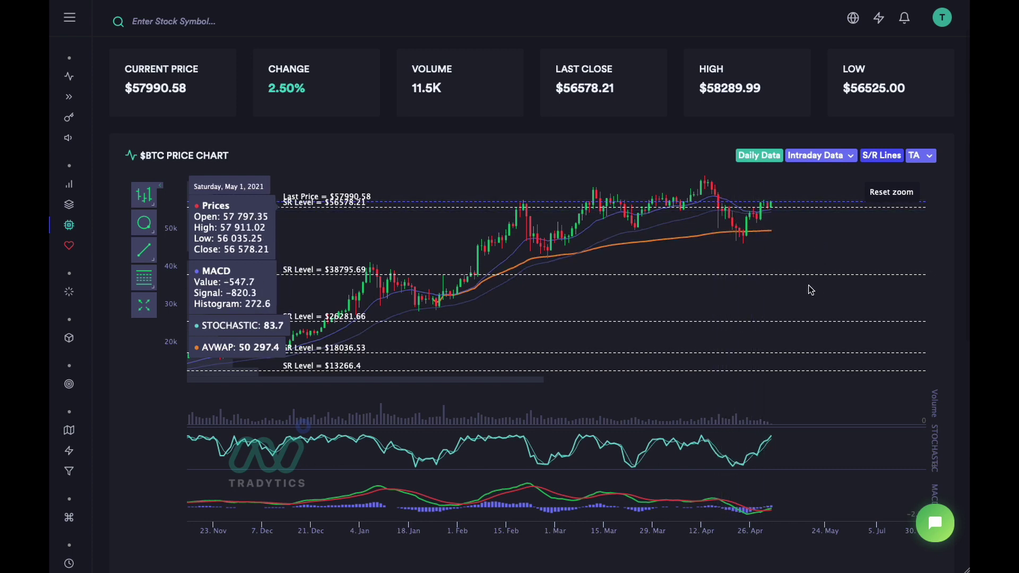
- Examine the April 2021 candles against the nearby S/R levels and restore the full chart range
{"action": "left_click_drag", "start_coordinate": [808, 286], "coordinate": [639, 169]}
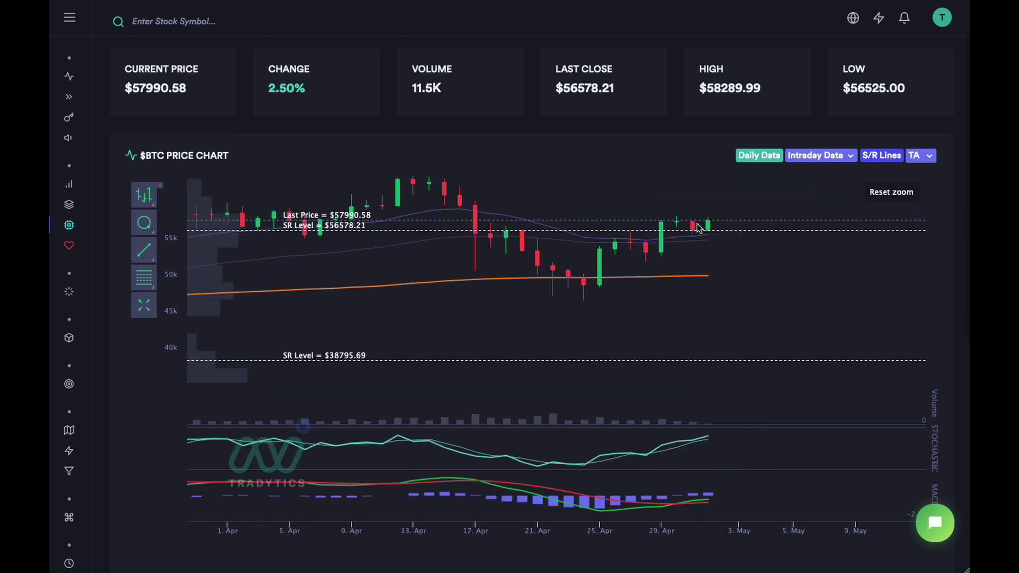
{"action": "left_click", "coordinate": [892, 192]}
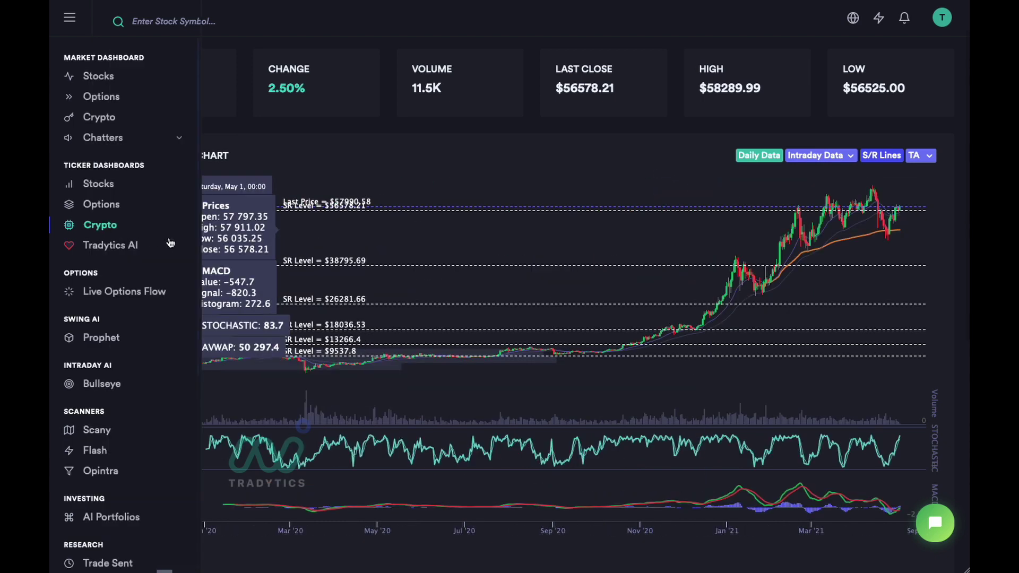
- Draw a horizontal segment near 58k along the Bitcoin last-price line, from the mid-February 2021 high past the latest candle
{"action": "left_click", "coordinate": [144, 249]}
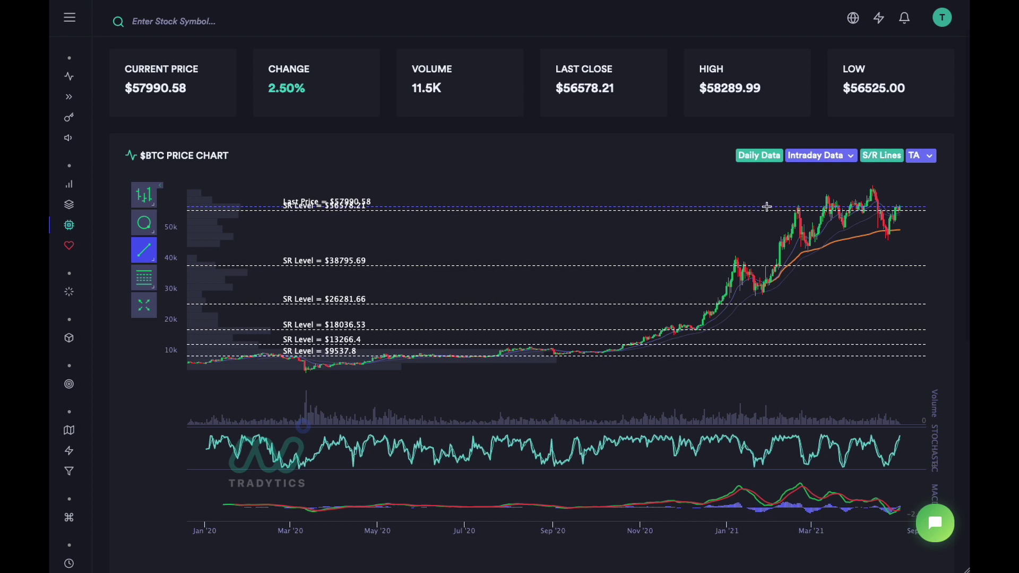
{"action": "left_click_drag", "start_coordinate": [784, 205], "coordinate": [921, 206]}
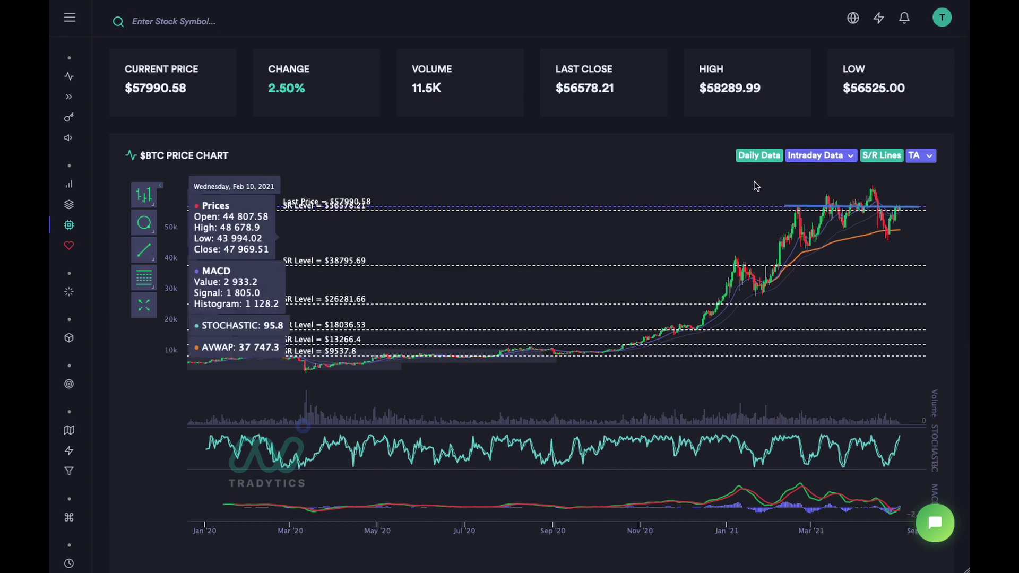
{"action": "left_click_drag", "start_coordinate": [753, 182], "coordinate": [907, 300]}
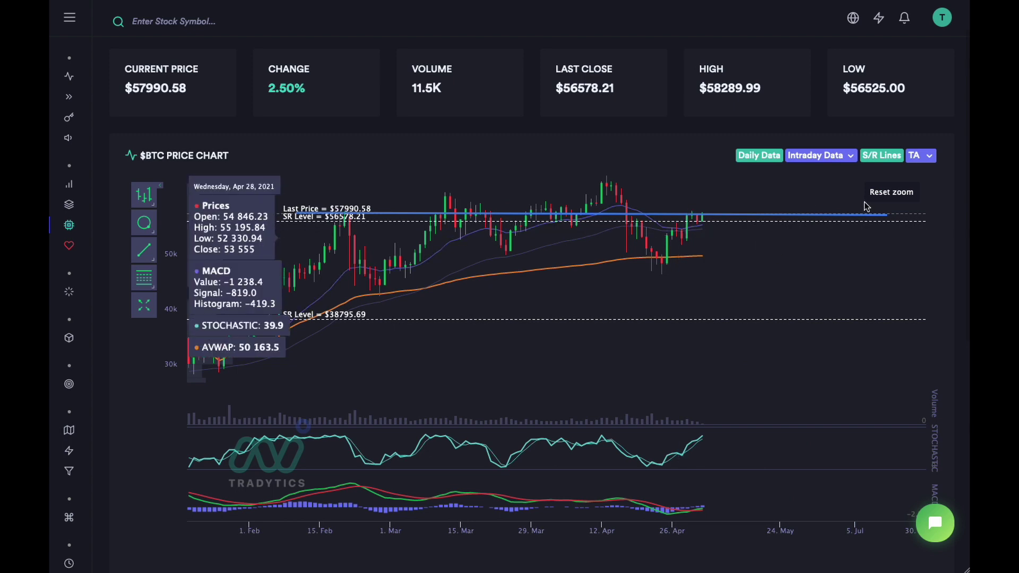
{"action": "left_click", "coordinate": [891, 193]}
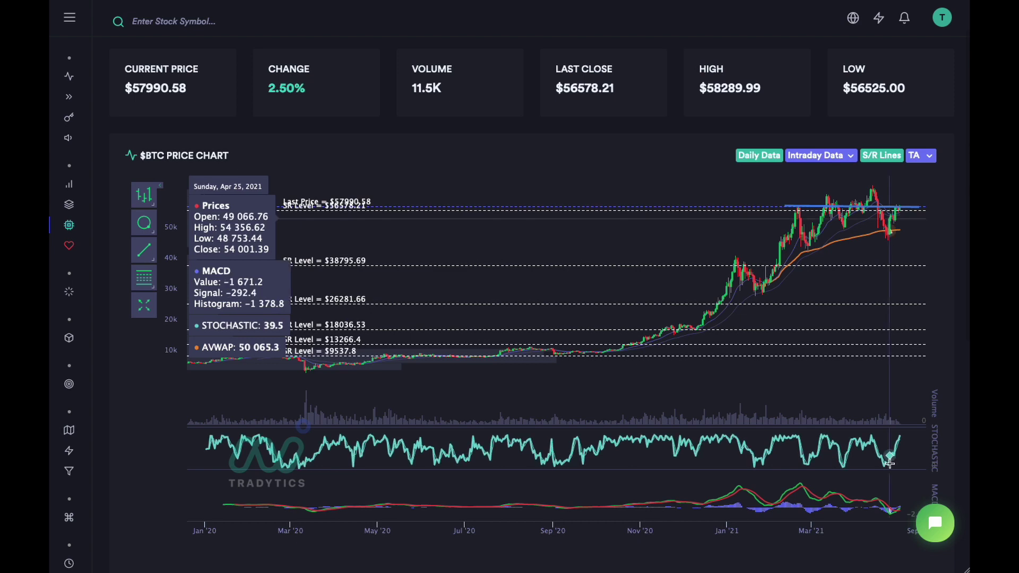
- Apply Bollinger Bands to the Bitcoin chart and examine the latest 2021 candles against the bands and the AVWAP line
{"action": "left_click", "coordinate": [921, 155]}
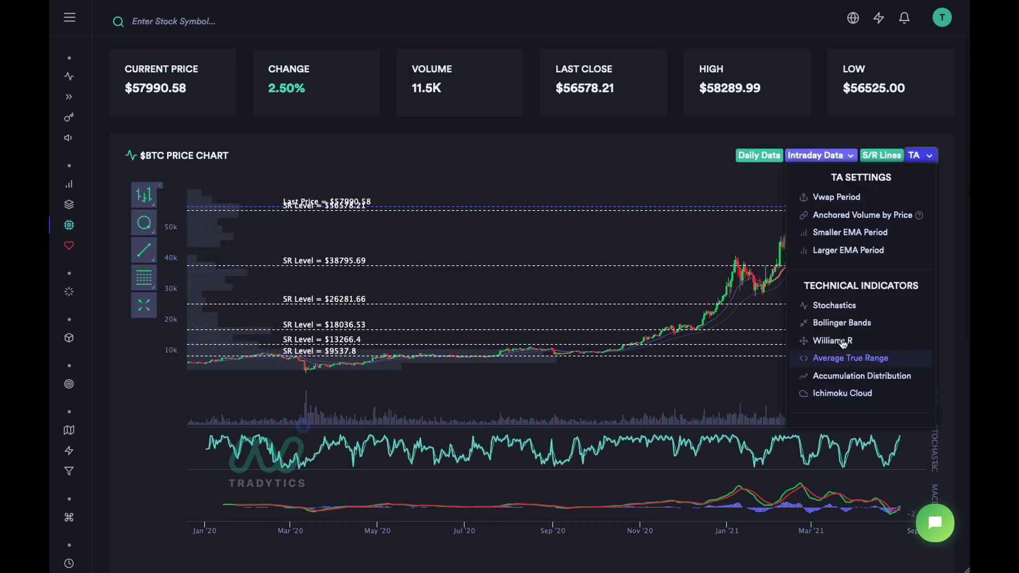
{"action": "left_click", "coordinate": [846, 322]}
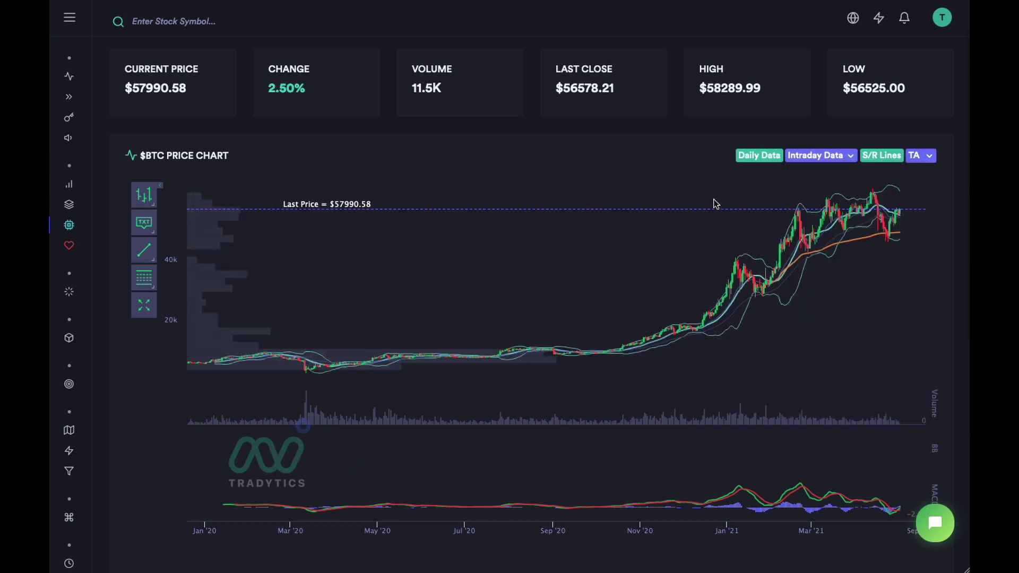
{"action": "left_click_drag", "start_coordinate": [702, 215], "coordinate": [925, 218]}
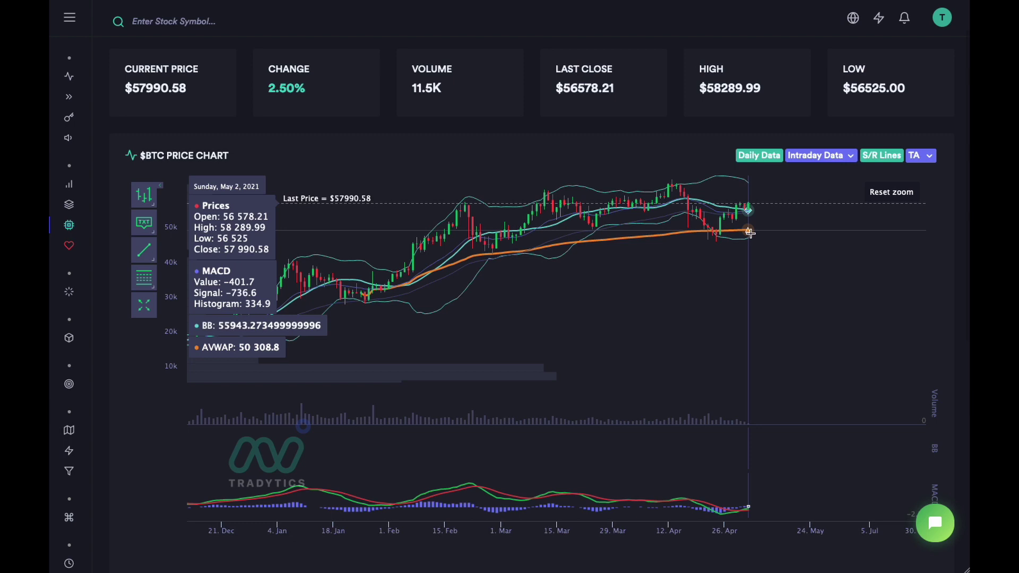
- Load the ETH chart, examine its 2021 rally up to the May 2 candle, and restore the full range
{"action": "left_click", "coordinate": [163, 26]}
{"action": "type", "text": "ETH"}
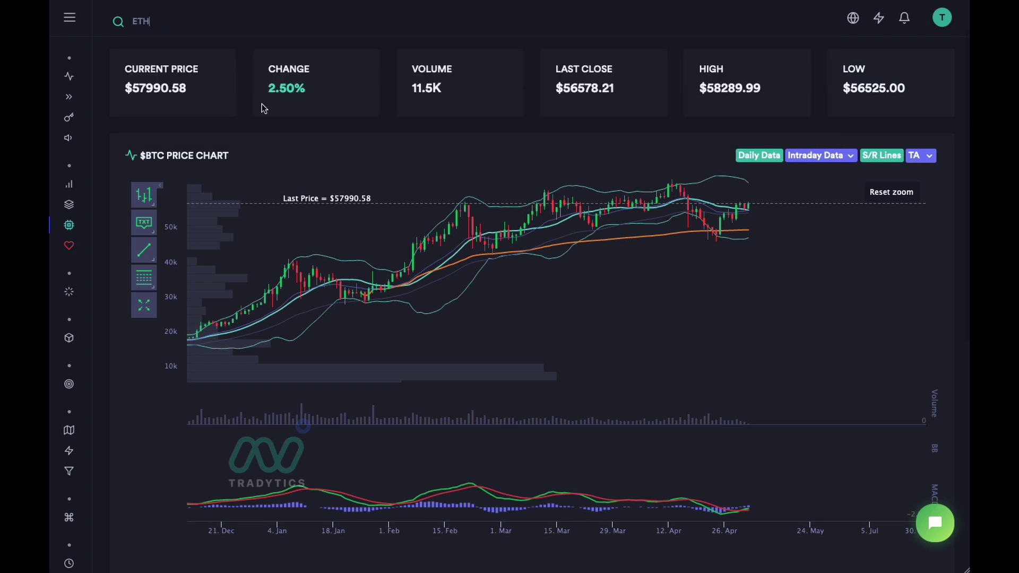
{"action": "key", "text": "Return"}
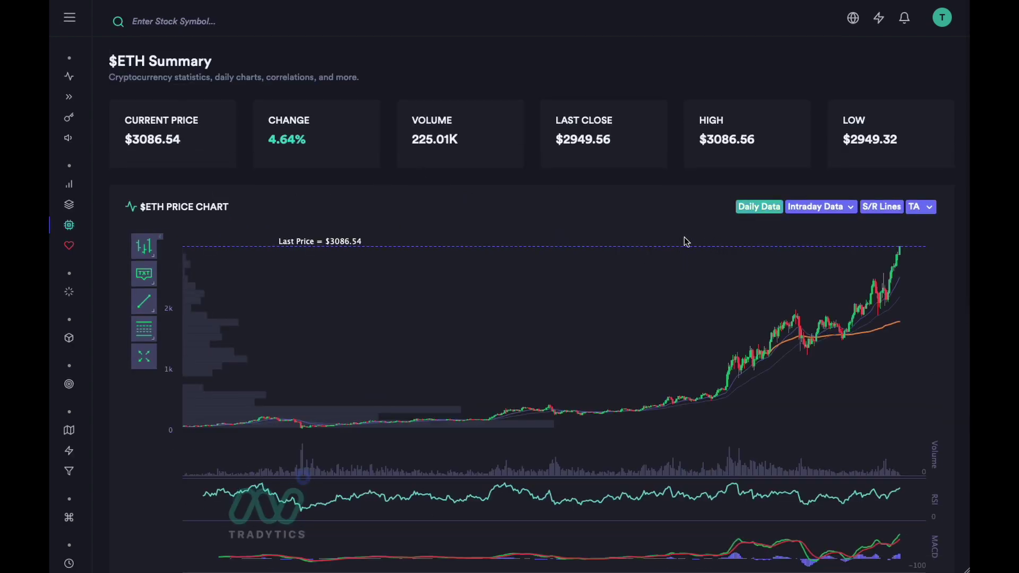
{"action": "left_click_drag", "start_coordinate": [684, 241], "coordinate": [941, 438]}
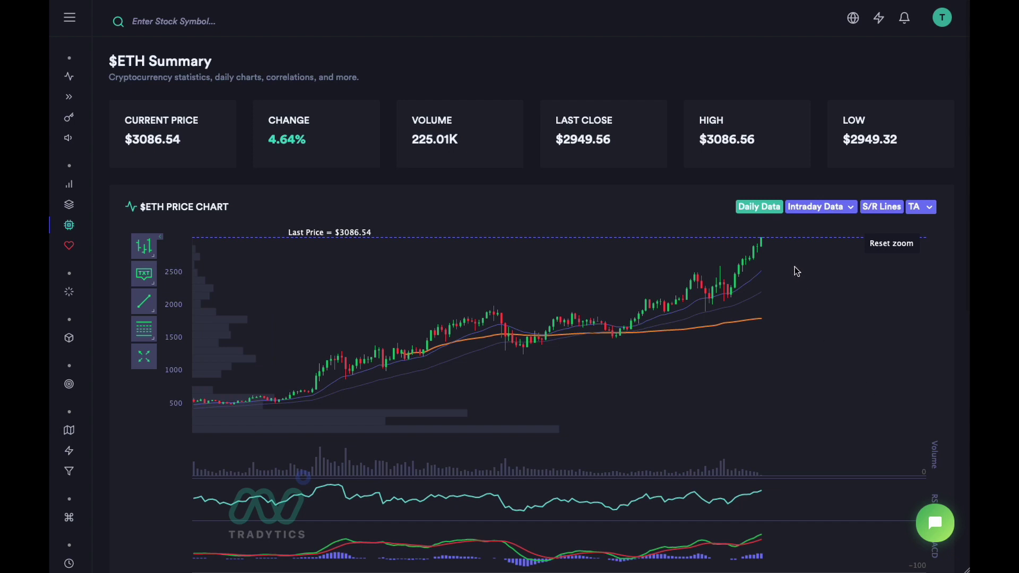
{"action": "mouse_move", "coordinate": [762, 250]}
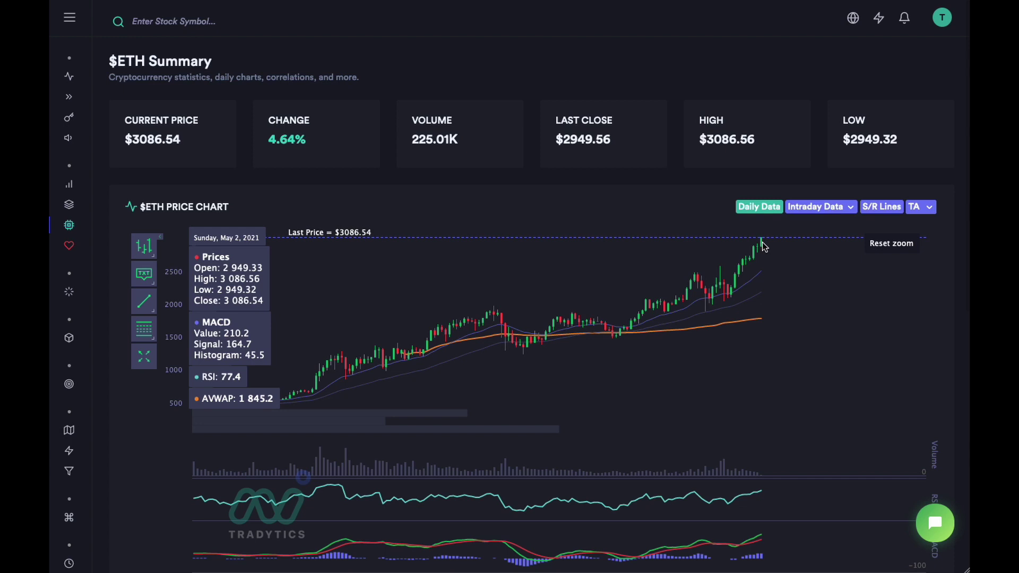
{"action": "left_click", "coordinate": [891, 244]}
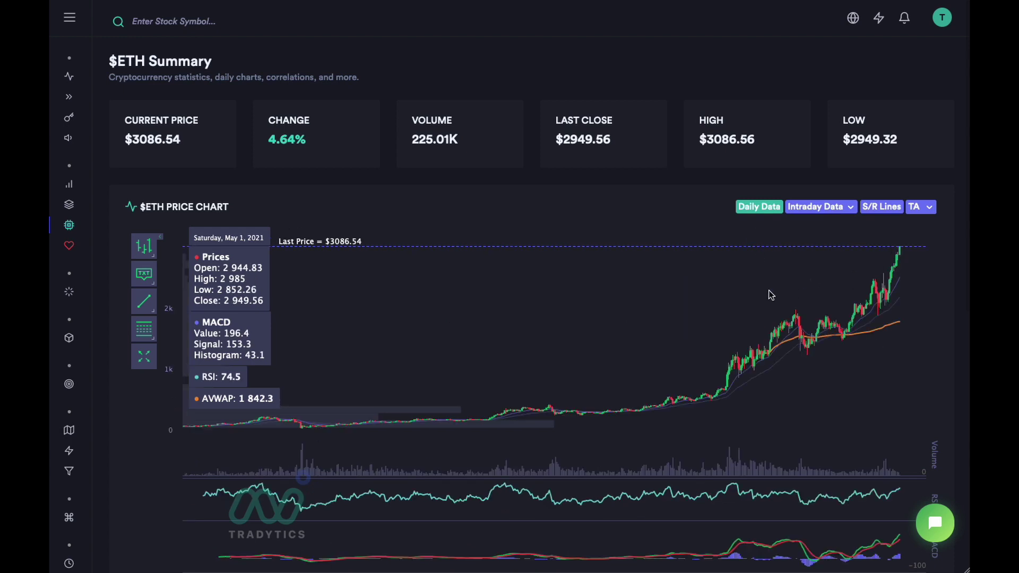
- Draw a near-horizontal segment around 1,300 on the ETH chart, linking the January 2021 highs to the late-February lows
{"action": "left_click_drag", "start_coordinate": [680, 234], "coordinate": [934, 435]}
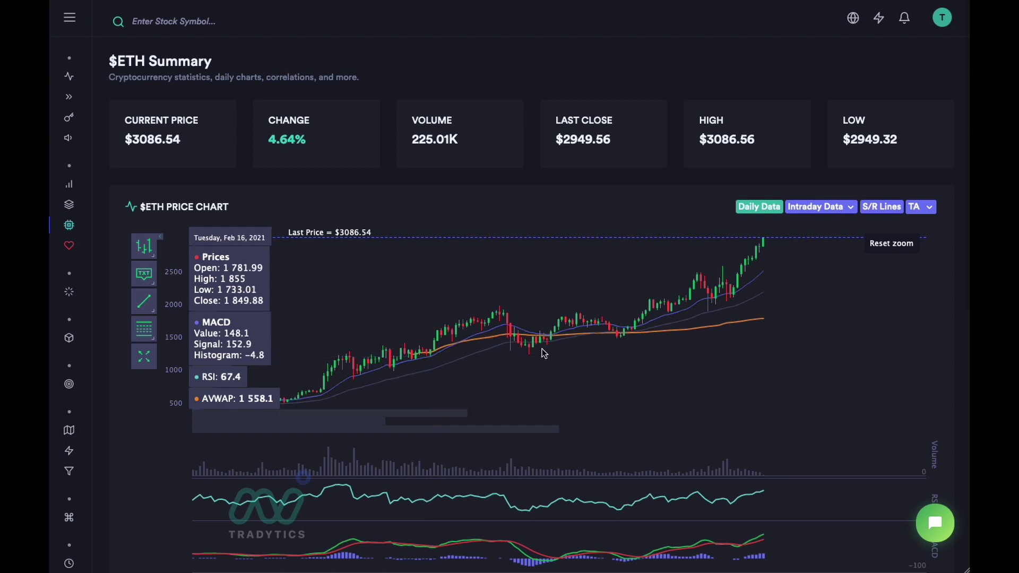
{"action": "left_click", "coordinate": [141, 302]}
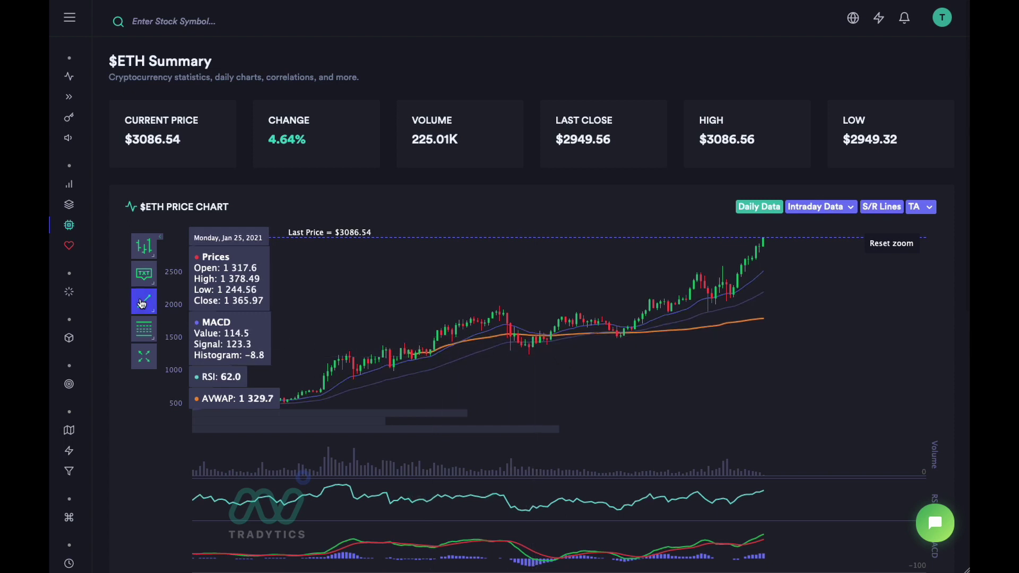
{"action": "left_click", "coordinate": [337, 349]}
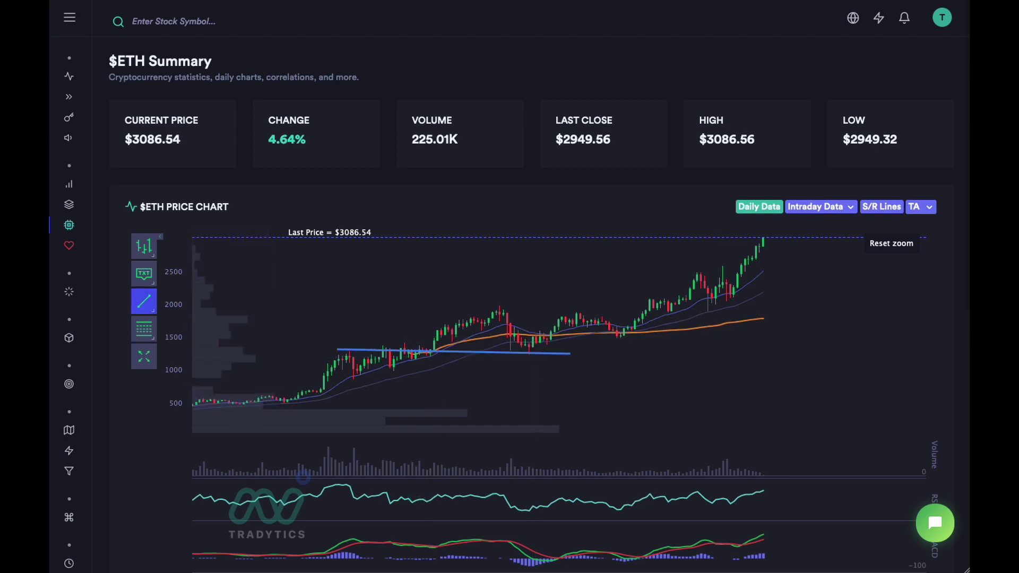
{"action": "left_click", "coordinate": [580, 349]}
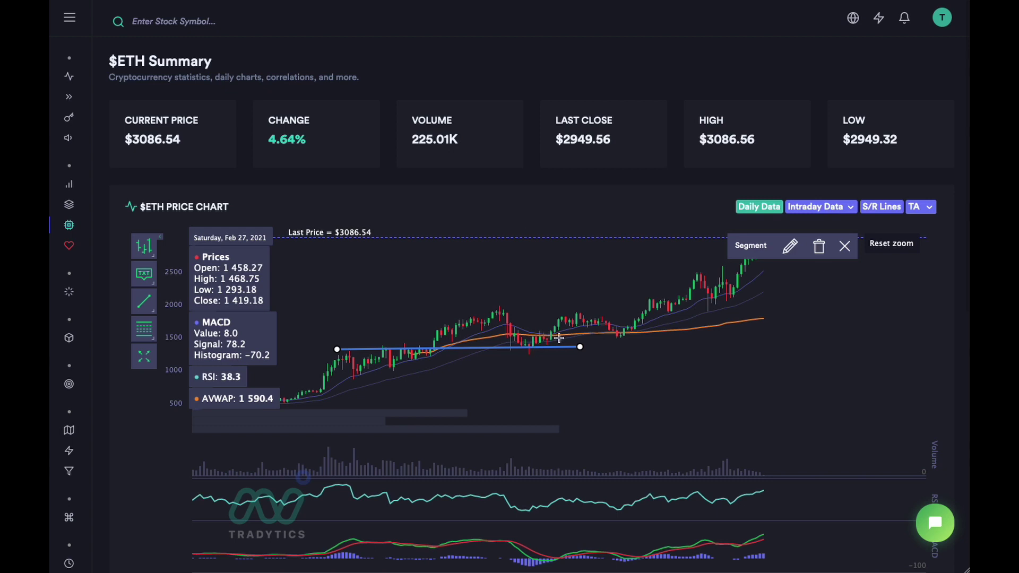
{"action": "left_click", "coordinate": [535, 350]}
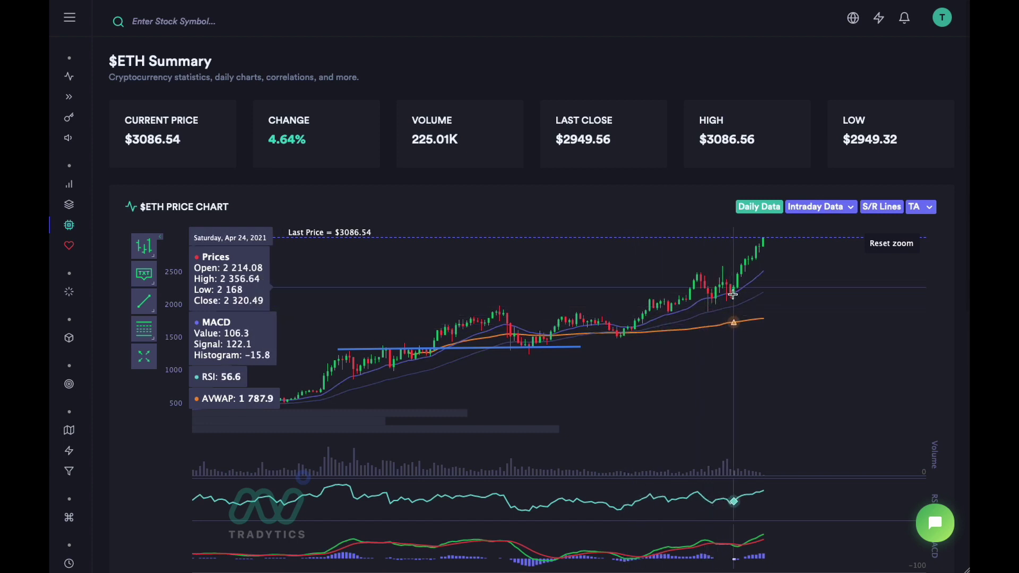
- Draw a second segment near 1,900 from the February 2021 highs and extend its end to the late-April lows
{"action": "left_click", "coordinate": [144, 301]}
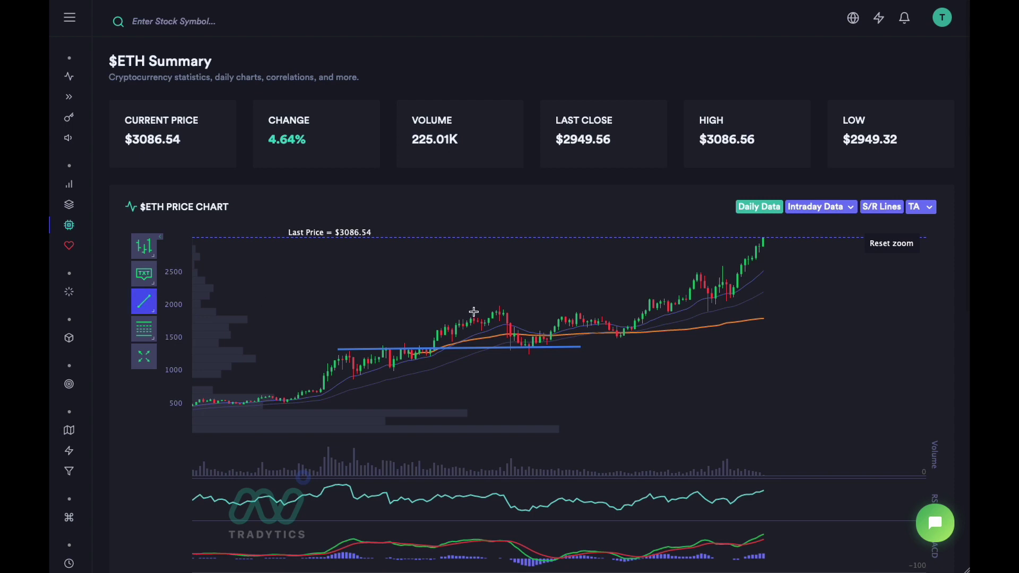
{"action": "left_click_drag", "start_coordinate": [474, 312], "coordinate": [675, 312]}
{"action": "left_click", "coordinate": [676, 313]}
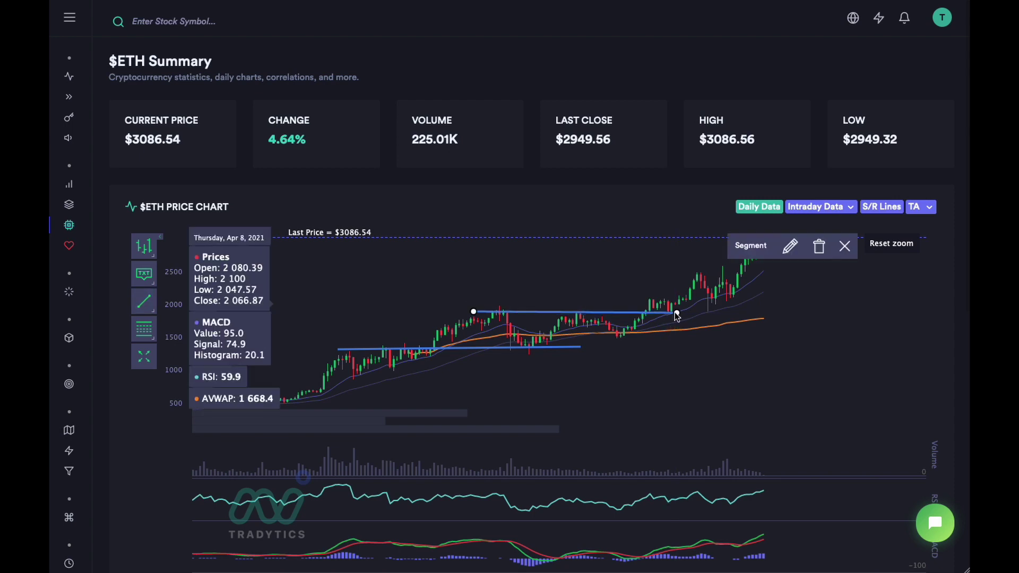
{"action": "left_click_drag", "start_coordinate": [679, 313], "coordinate": [740, 309]}
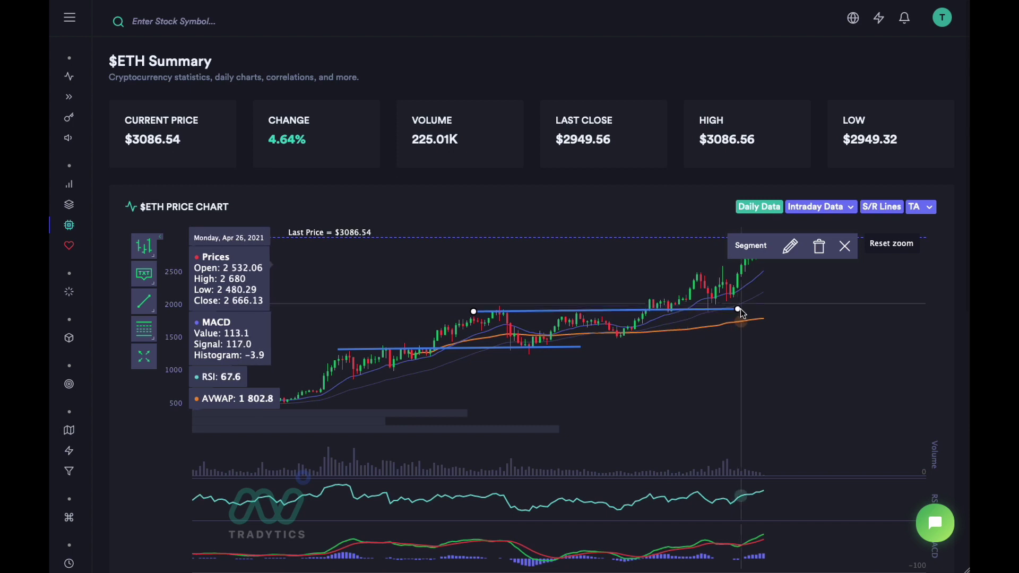
{"action": "left_click", "coordinate": [676, 309]}
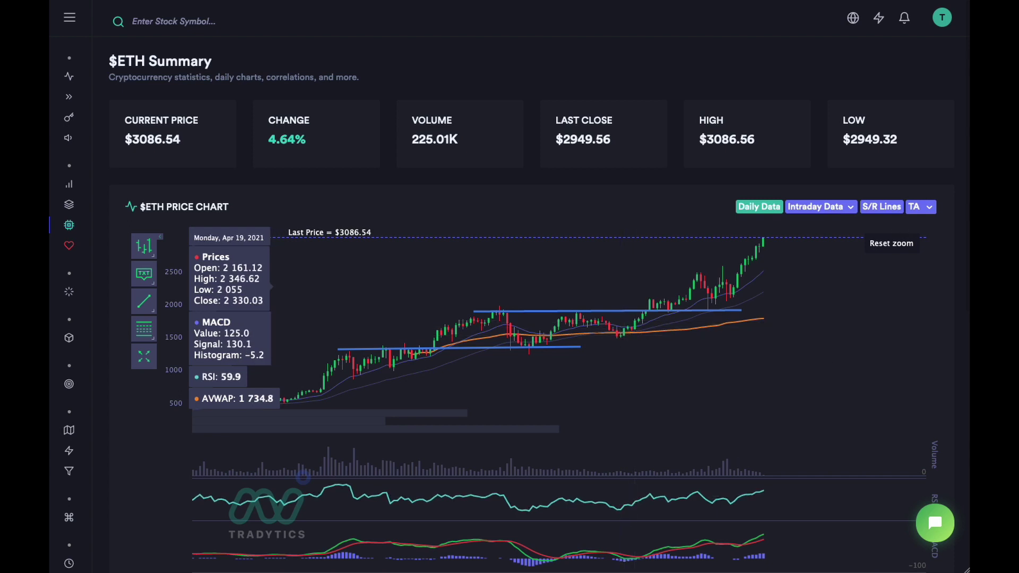
- Show the S/R levels on the ETH chart and set the anchored VWAP period to 55
{"action": "left_click", "coordinate": [882, 208]}
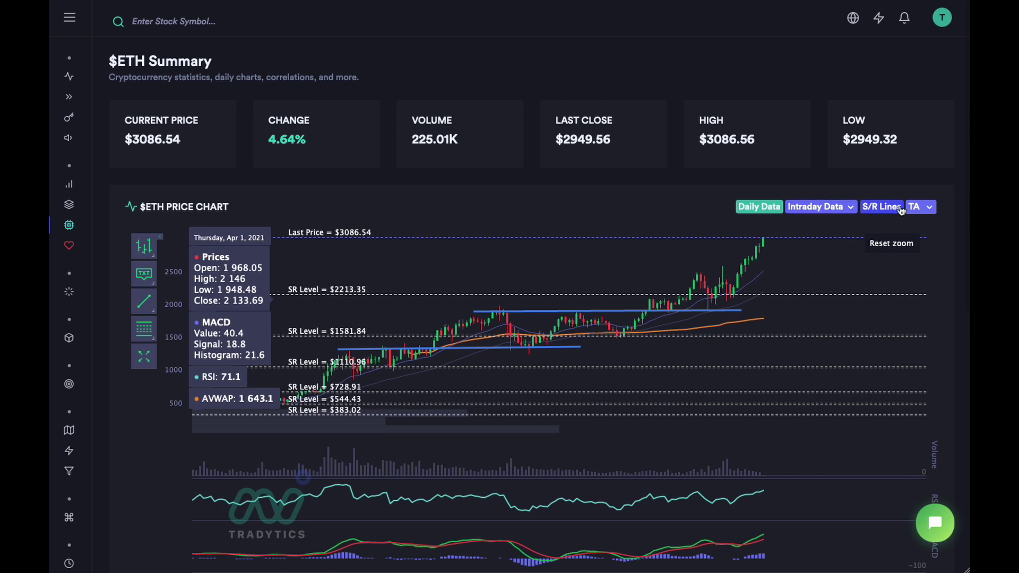
{"action": "left_click", "coordinate": [920, 206]}
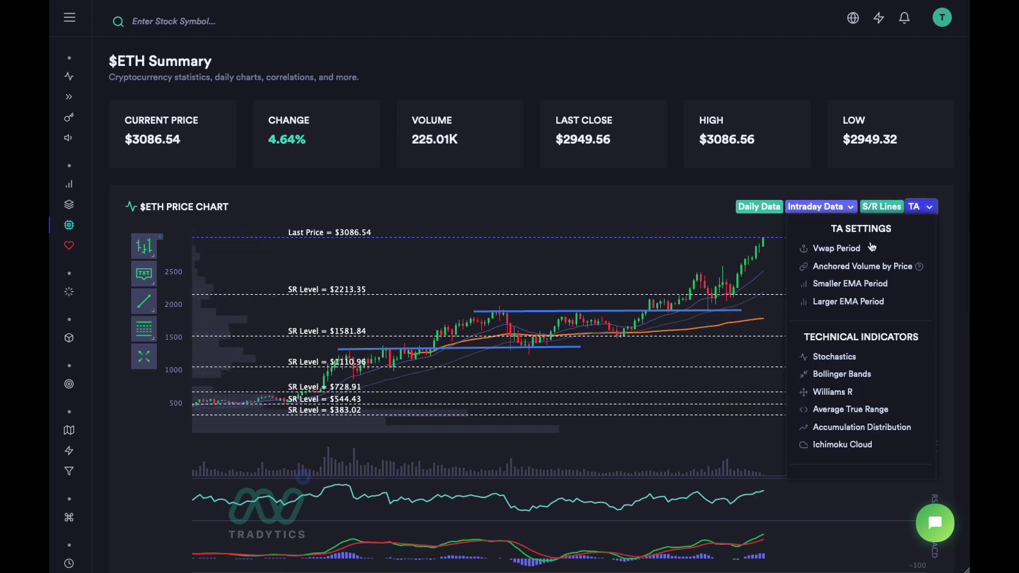
{"action": "left_click", "coordinate": [827, 278]}
{"action": "double_click", "coordinate": [426, 289]}
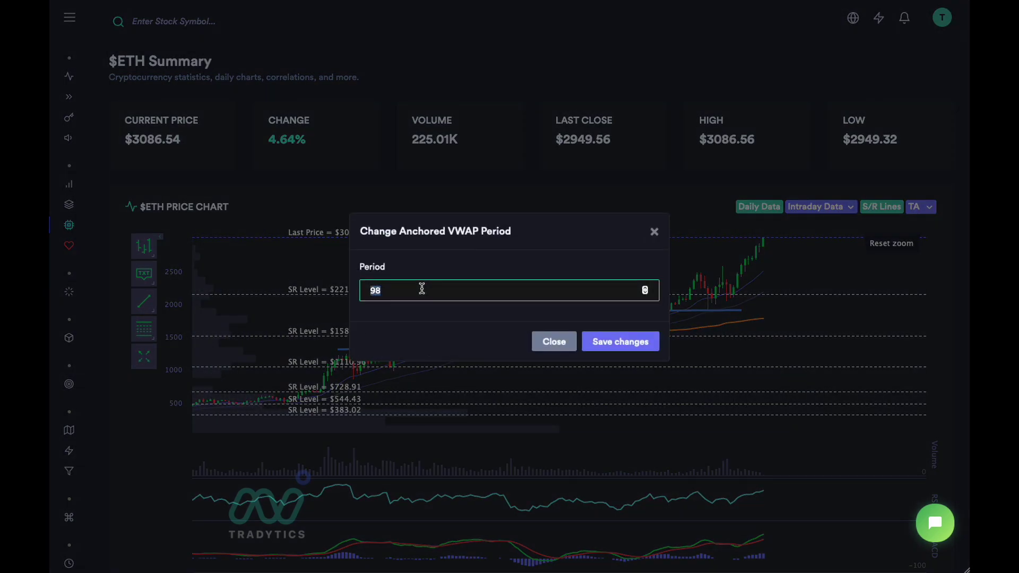
{"action": "type", "text": "55"}
{"action": "left_click", "coordinate": [637, 350]}
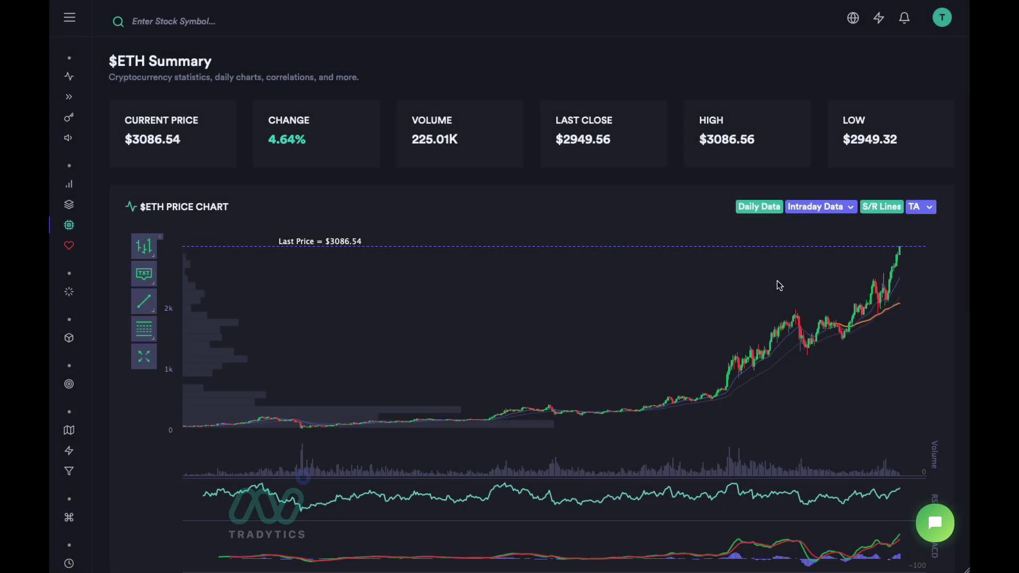
{"action": "left_click_drag", "start_coordinate": [920, 398], "coordinate": [920, 398]}
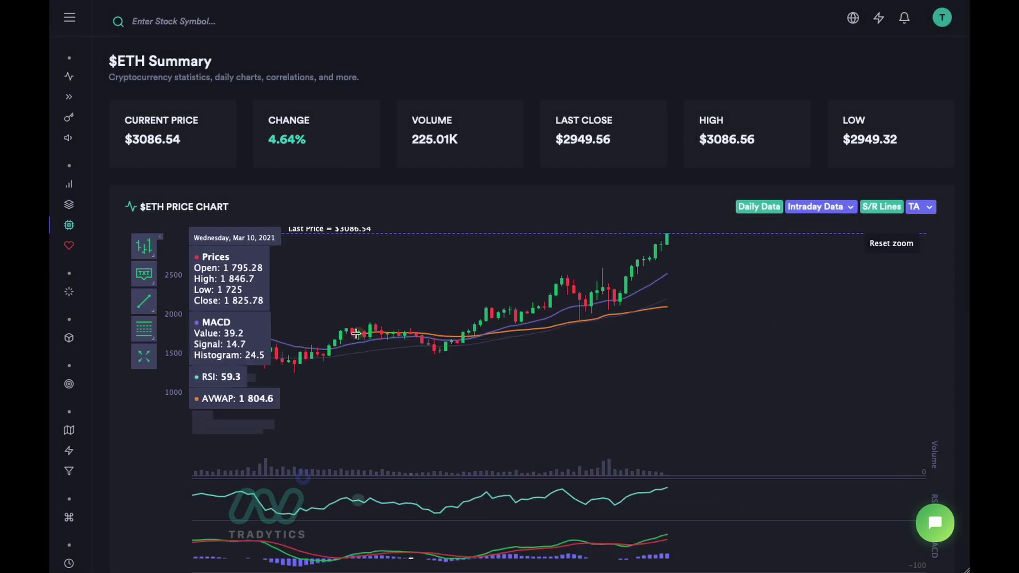
- Set the anchored VWAP period to 33 and check where the line starts among the early-April 2021 candles
{"action": "left_click", "coordinate": [921, 207]}
{"action": "left_click", "coordinate": [862, 250]}
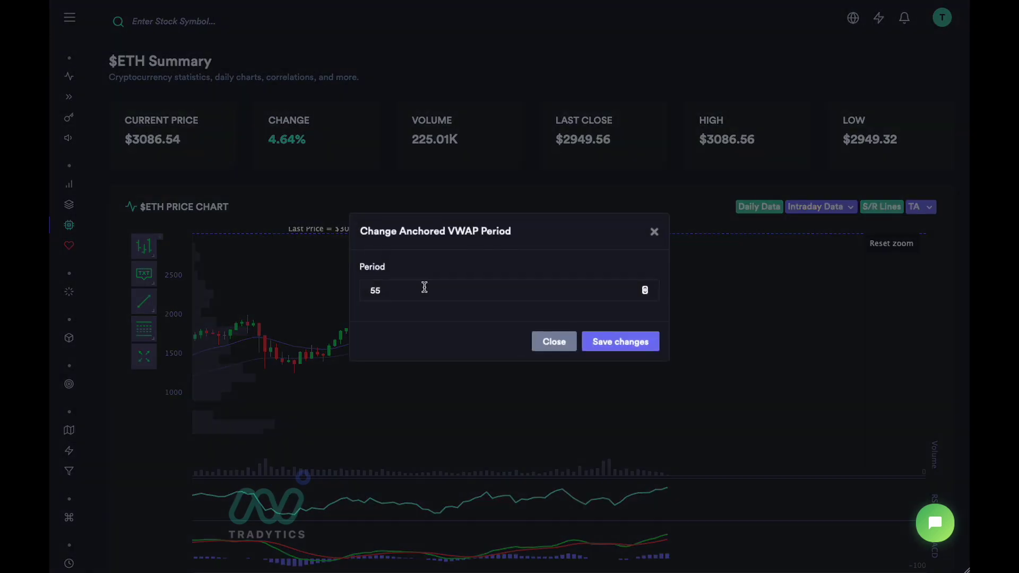
{"action": "double_click", "coordinate": [423, 289]}
{"action": "type", "text": "33"}
{"action": "left_click", "coordinate": [610, 339]}
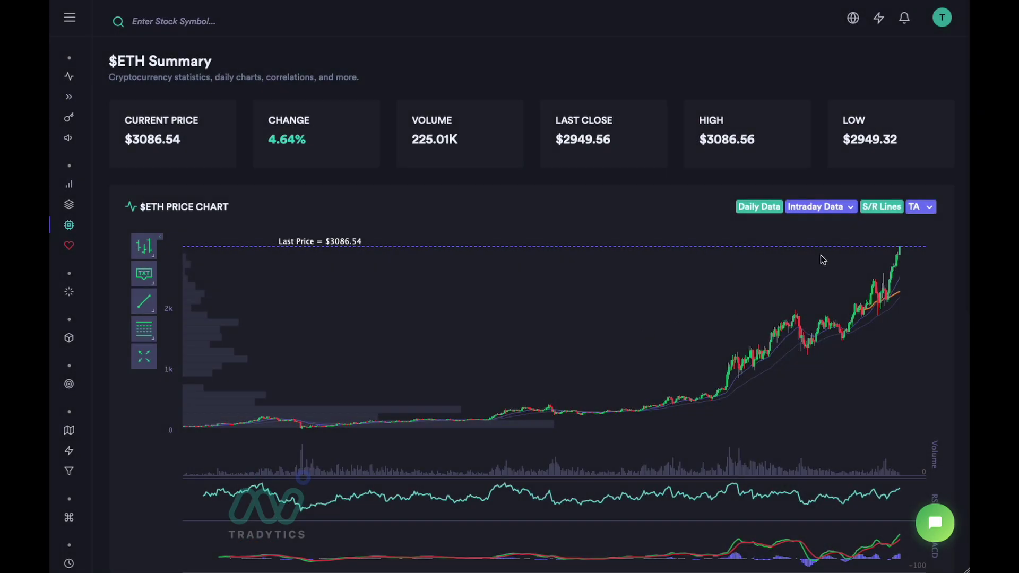
{"action": "left_click_drag", "start_coordinate": [821, 243], "coordinate": [939, 350]}
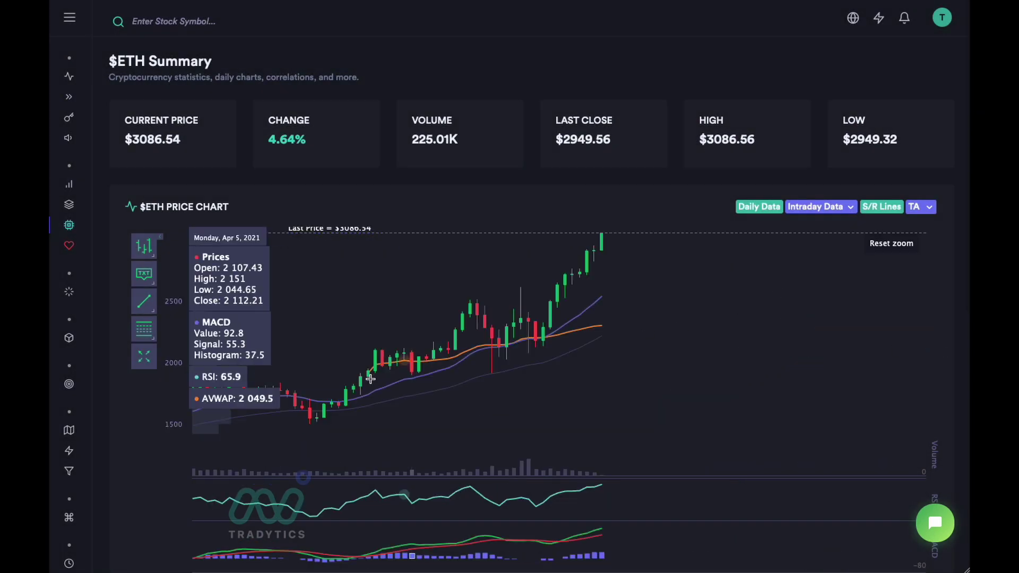
- Set the anchored VWAP period to 37 and check its starting point against the late-March 2021 low
{"action": "left_click", "coordinate": [881, 208]}
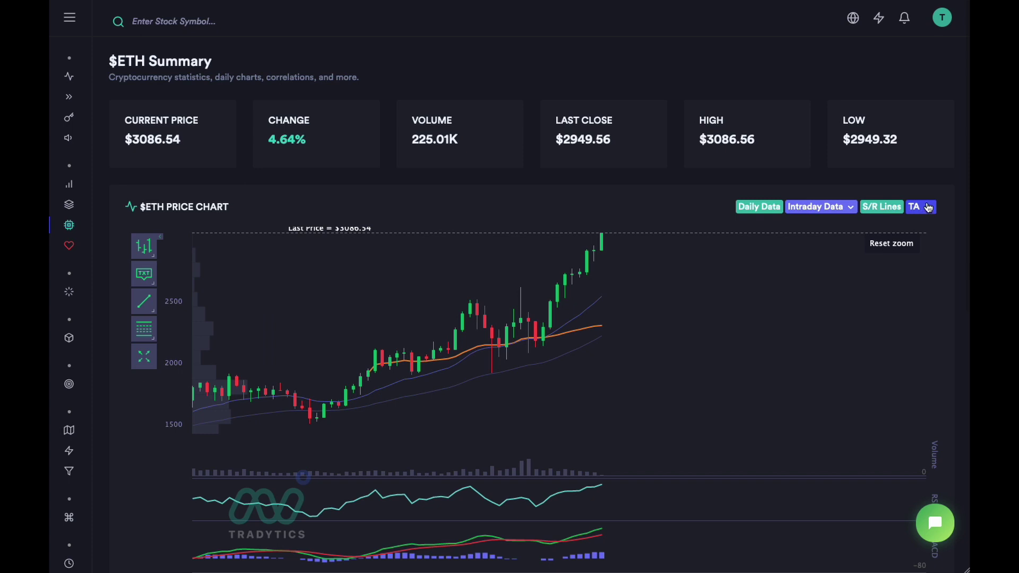
{"action": "left_click", "coordinate": [920, 207]}
{"action": "left_click", "coordinate": [849, 247]}
{"action": "double_click", "coordinate": [425, 291]}
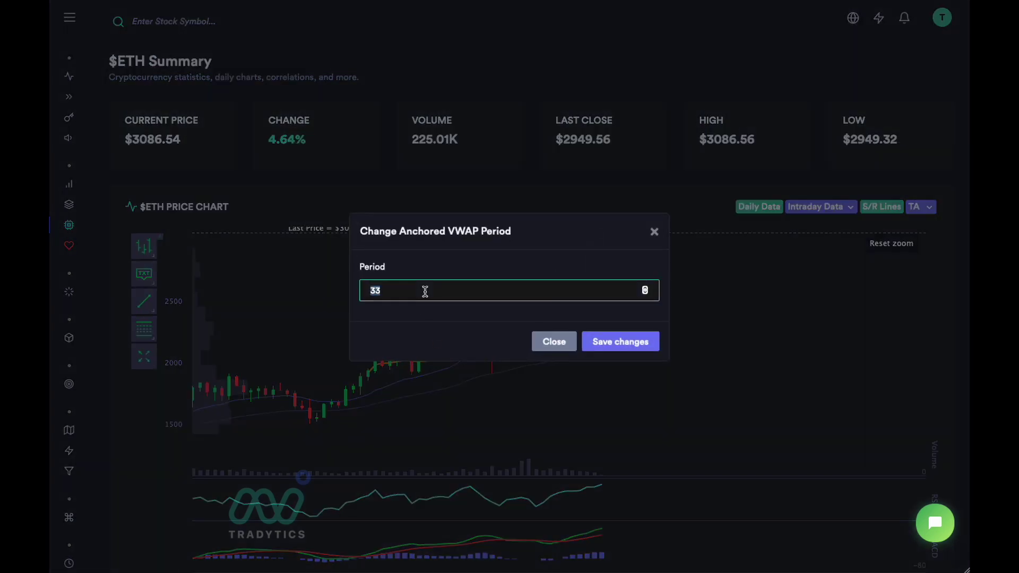
{"action": "type", "text": "21"}
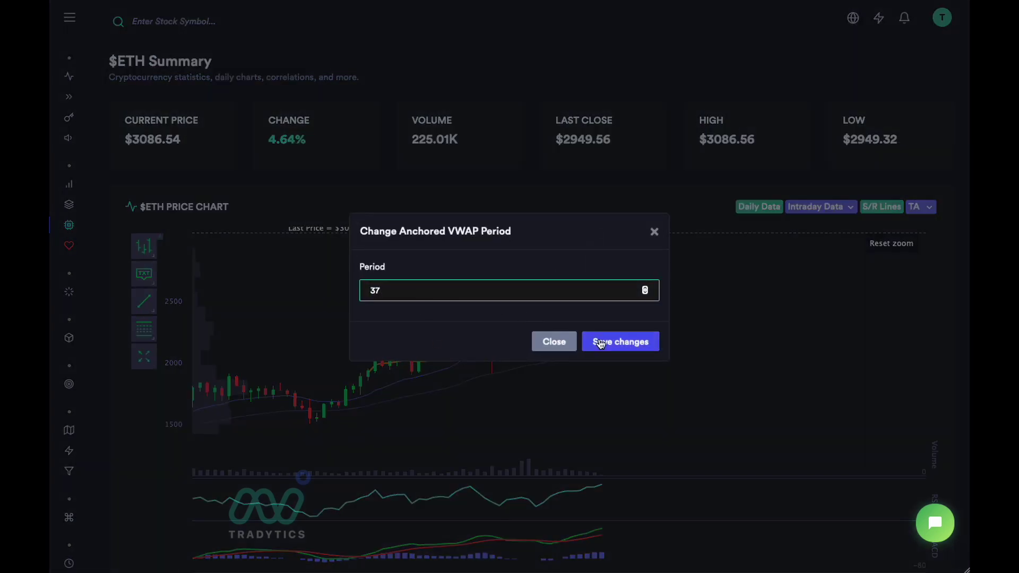
{"action": "left_click", "coordinate": [596, 342]}
{"action": "left_click_drag", "start_coordinate": [810, 229], "coordinate": [953, 384]}
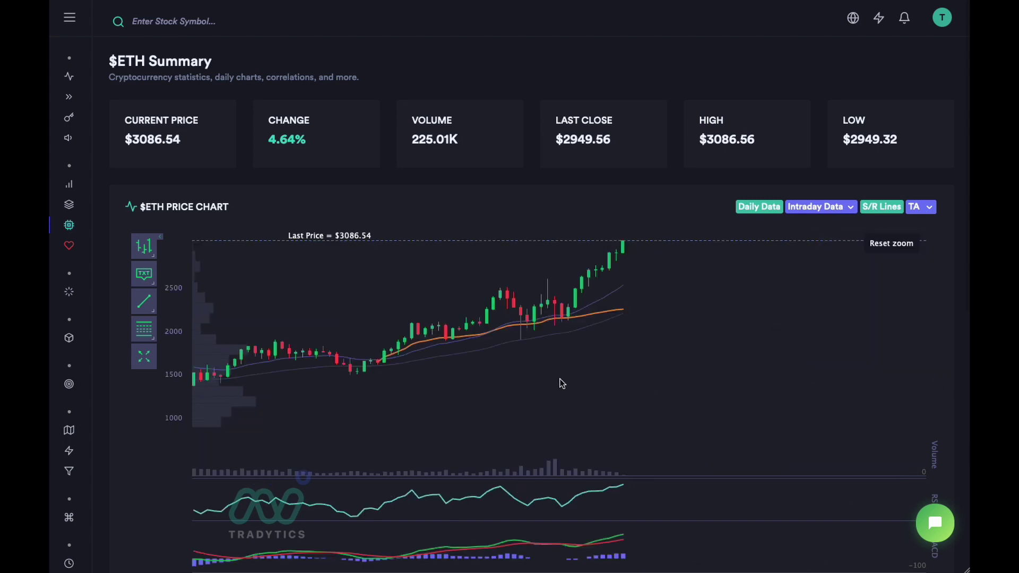
- Set the anchored VWAP period to 40 and check that the line is anchored at the late-March 2021 low
{"action": "left_click", "coordinate": [922, 207]}
{"action": "left_click", "coordinate": [866, 250]}
{"action": "double_click", "coordinate": [421, 285]}
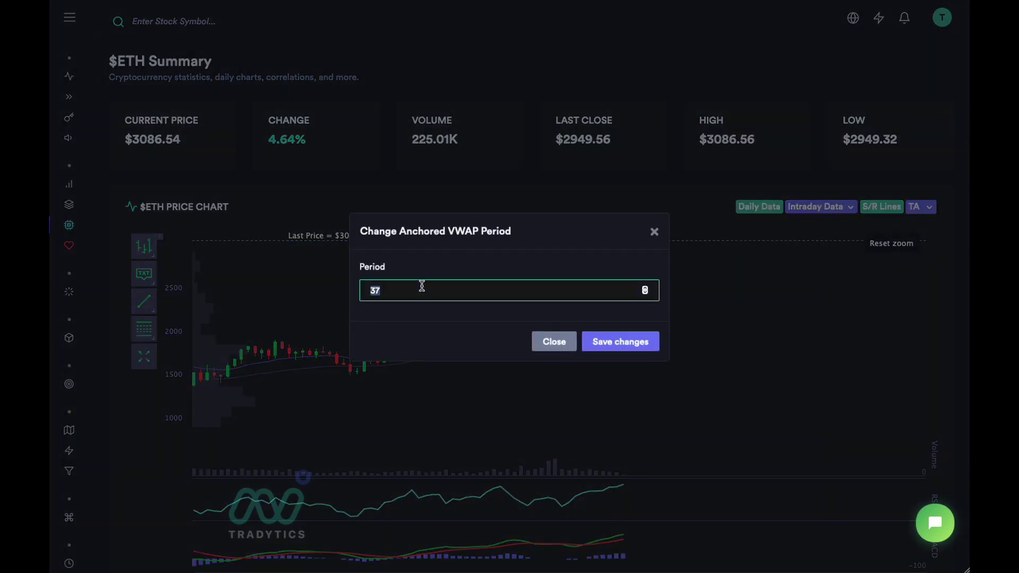
{"action": "type", "text": "40"}
{"action": "left_click", "coordinate": [619, 341]}
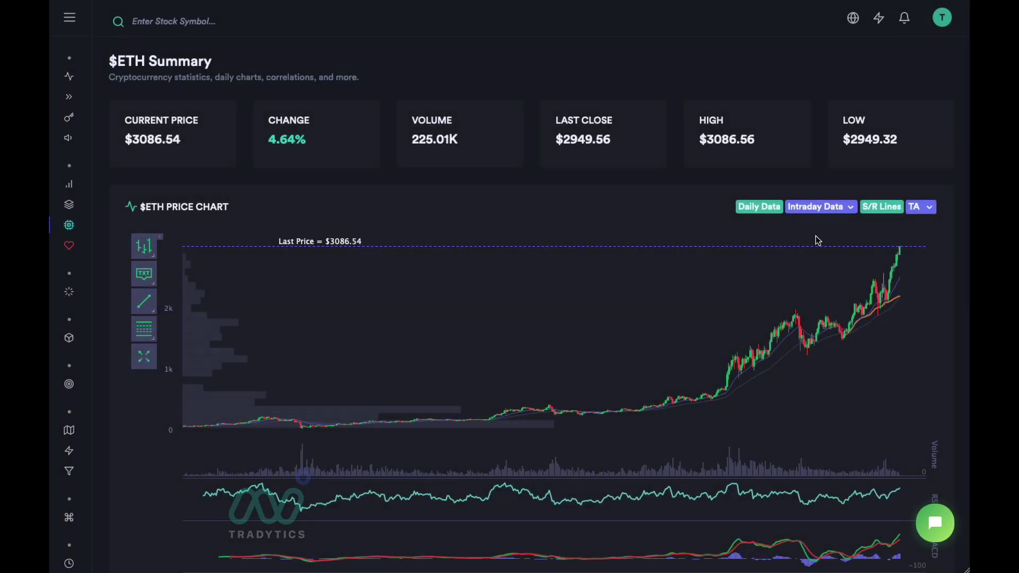
{"action": "left_click_drag", "start_coordinate": [920, 356], "coordinate": [934, 371]}
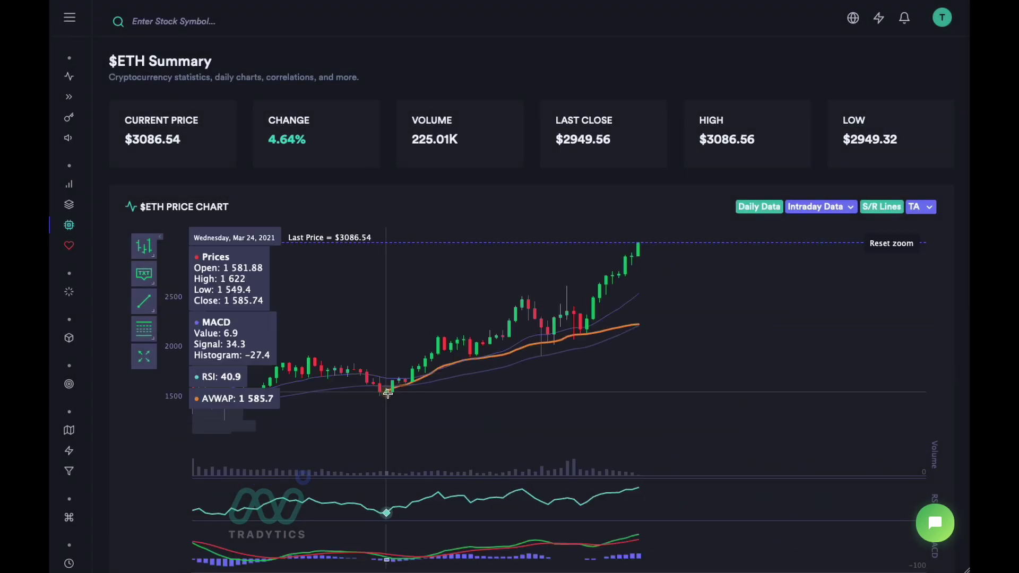